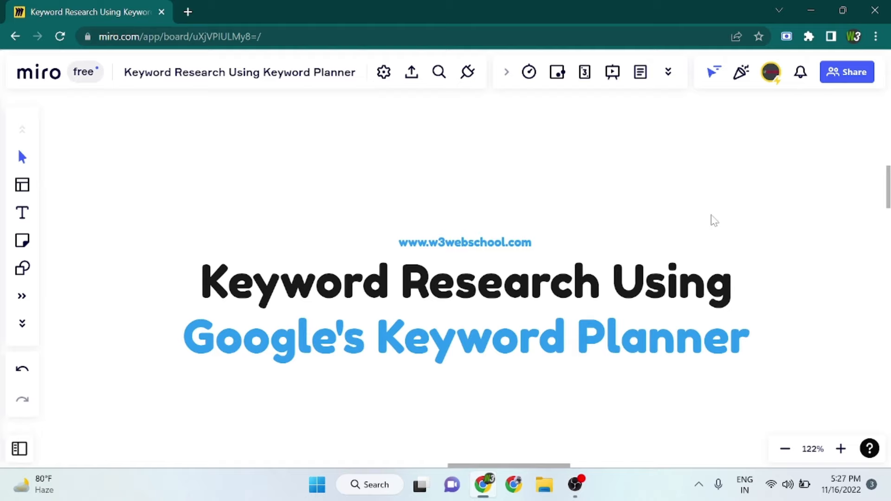
scroll(715, 220, down, 5)
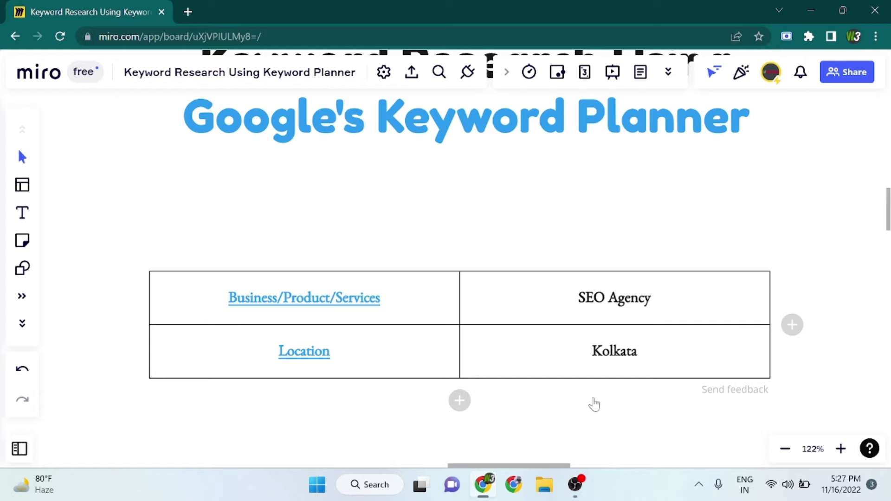
scroll(500, 249, up, 5)
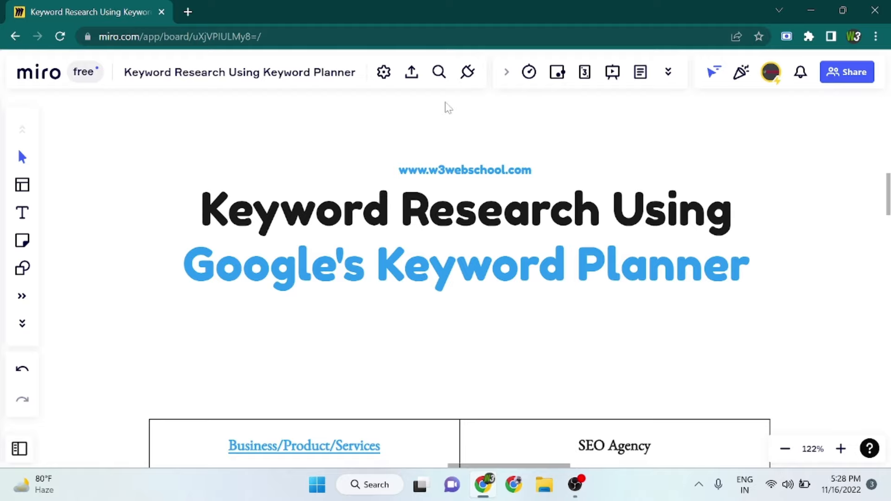
Search Google for "google ads" in a new browser tab.
click(192, 16)
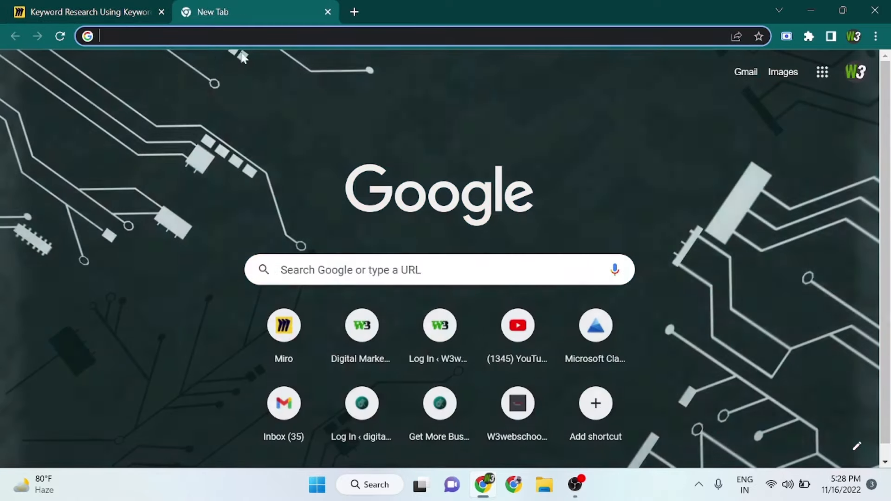
click(349, 270)
text(g)
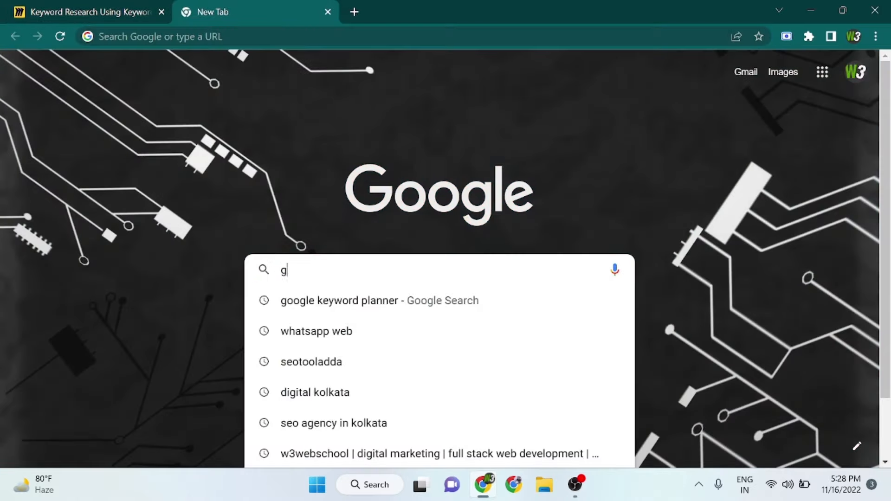
text(oogle ads)
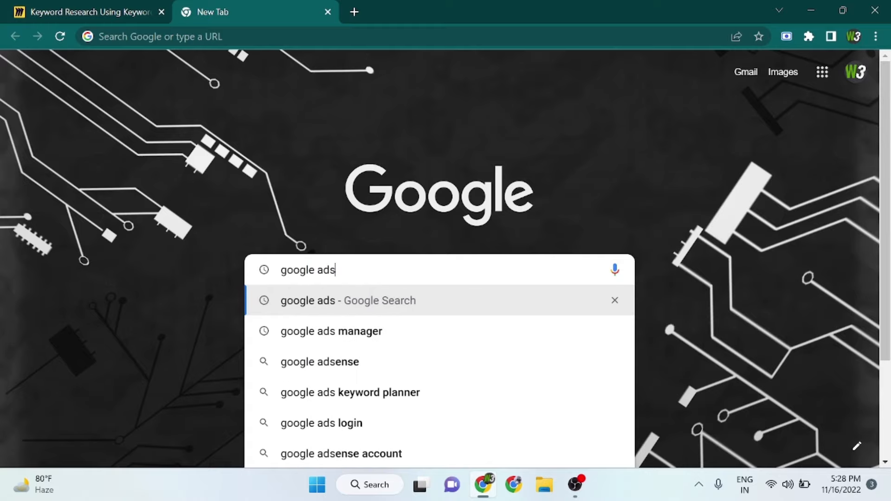
key(Return)
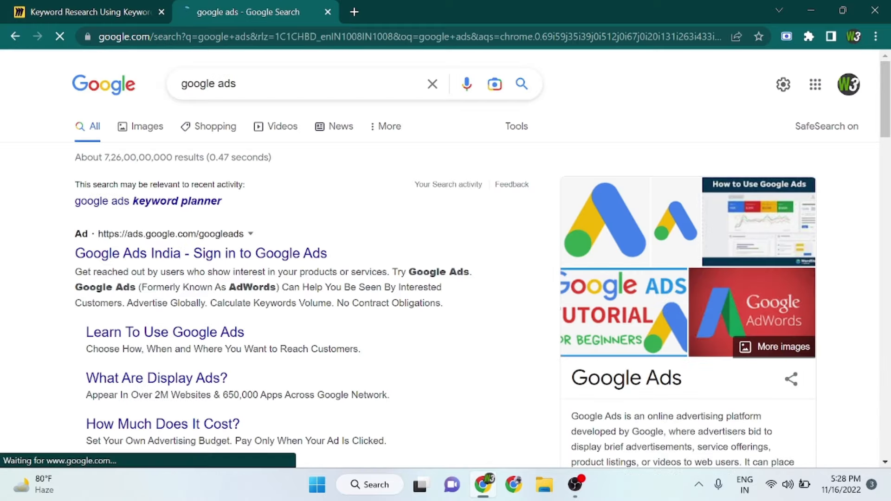
Open the Google Ads home page from the non-sponsored search result and sign in.
scroll(256, 290, down, 5)
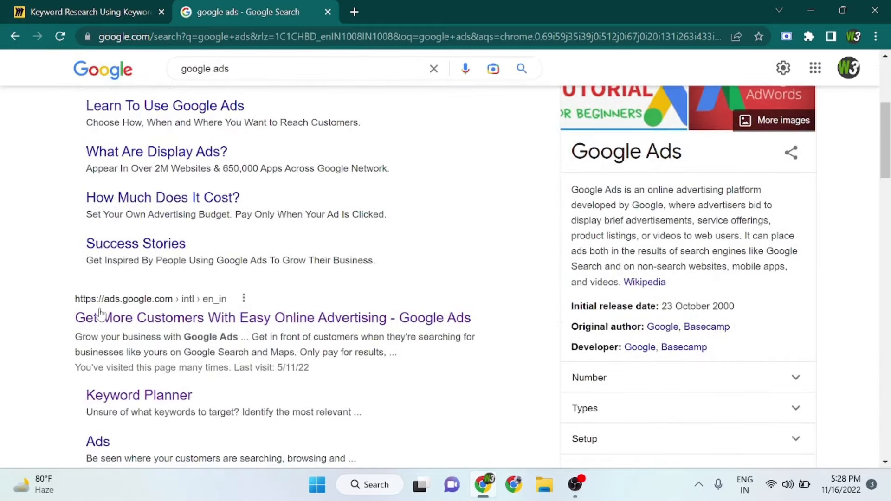
click(141, 316)
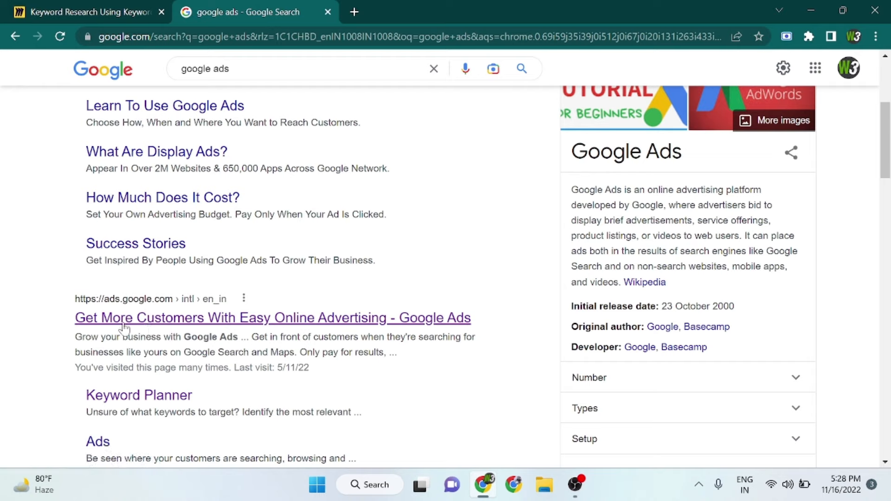
click(246, 321)
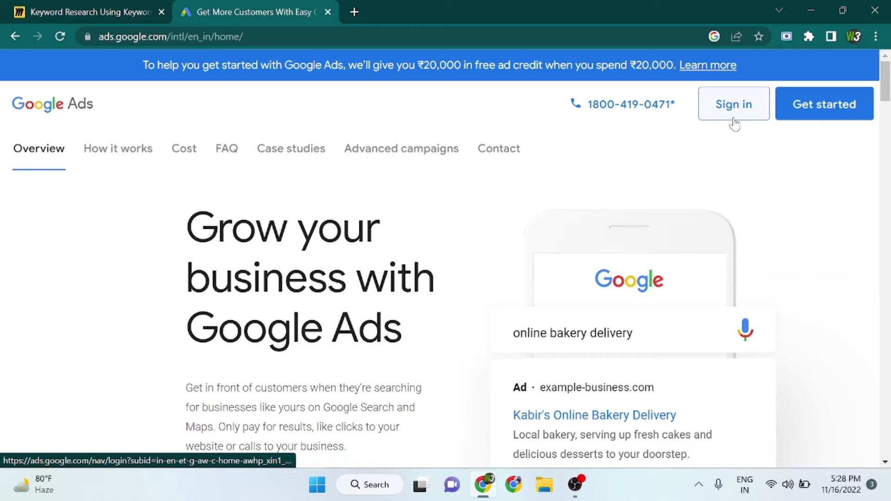
click(734, 122)
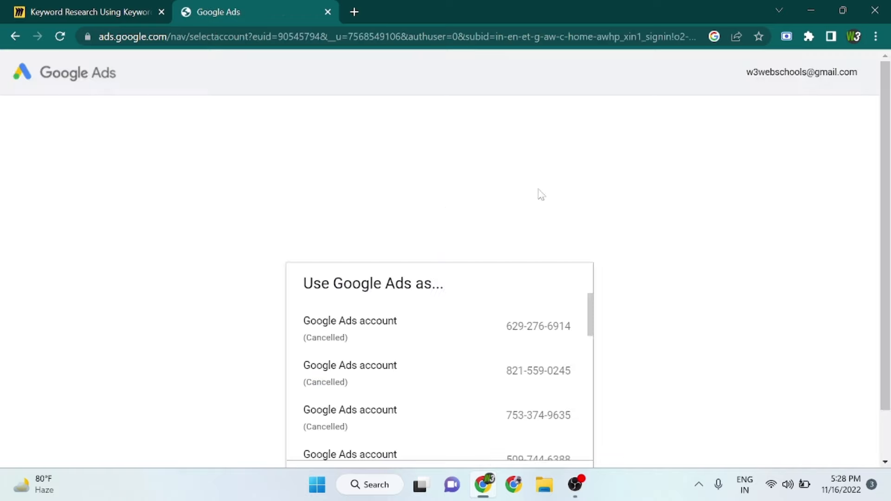
Start a new Google Ads account and switch its campaign setup to Expert Mode.
scroll(478, 319, down, 10)
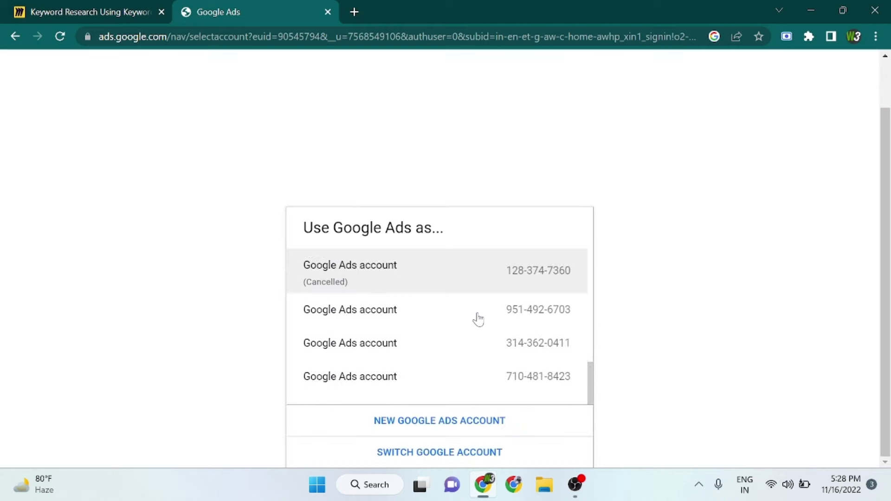
click(452, 432)
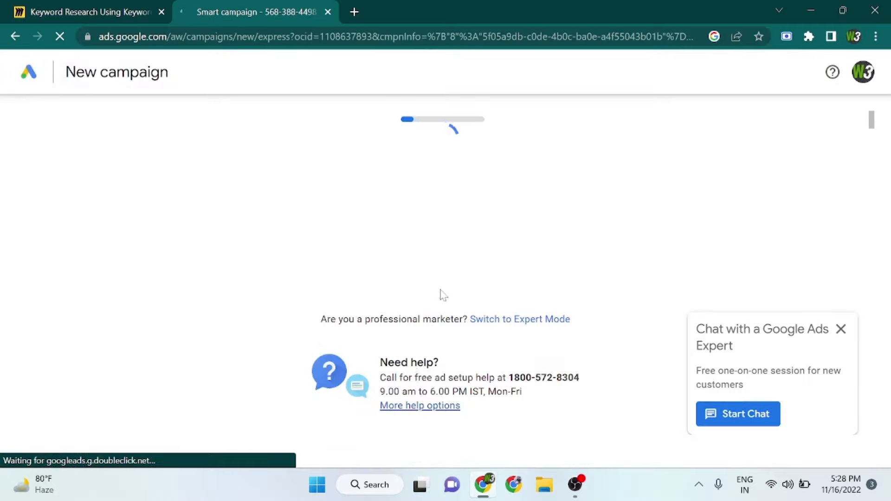
click(841, 334)
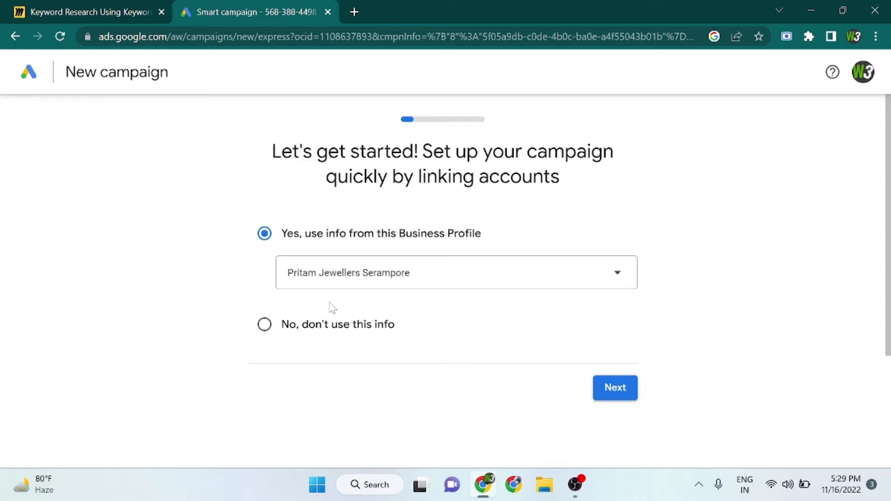
scroll(526, 351, down, 3)
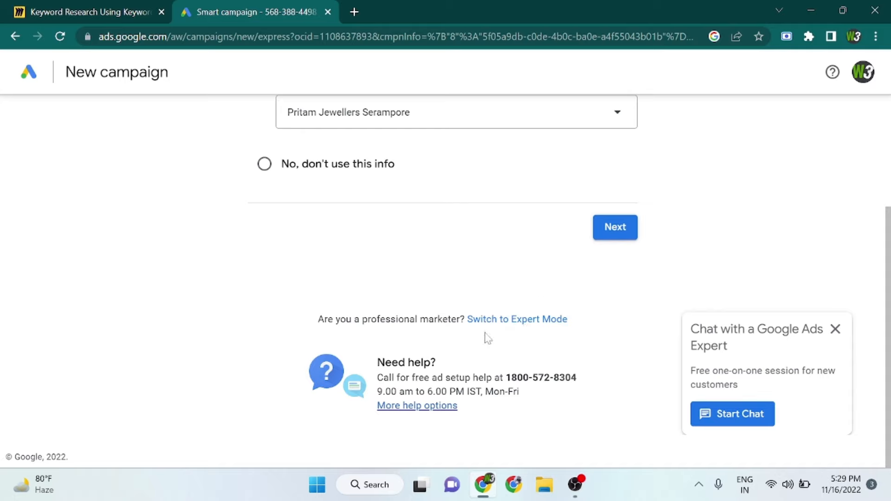
click(516, 320)
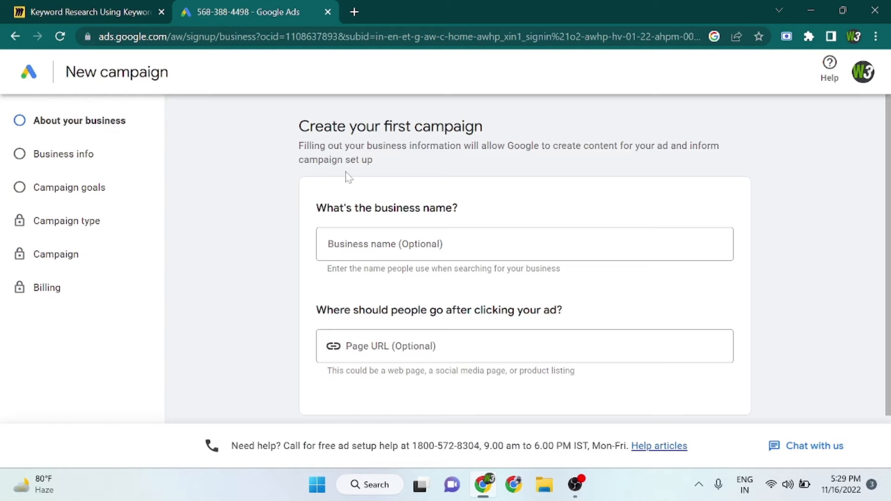
Skip the first campaign's business details by choosing to create an account without a campaign.
scroll(361, 224, down, 2)
scroll(360, 223, up, 2)
drag(299, 139, 538, 142)
scroll(414, 267, down, 2)
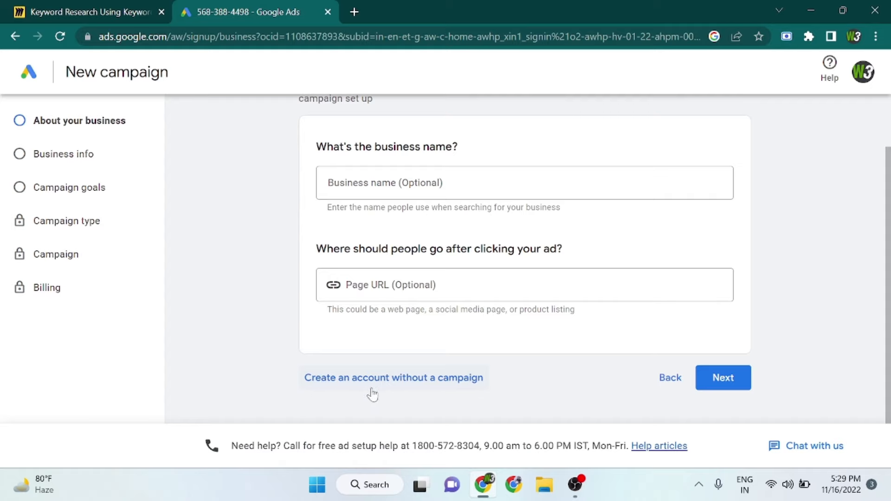
click(401, 386)
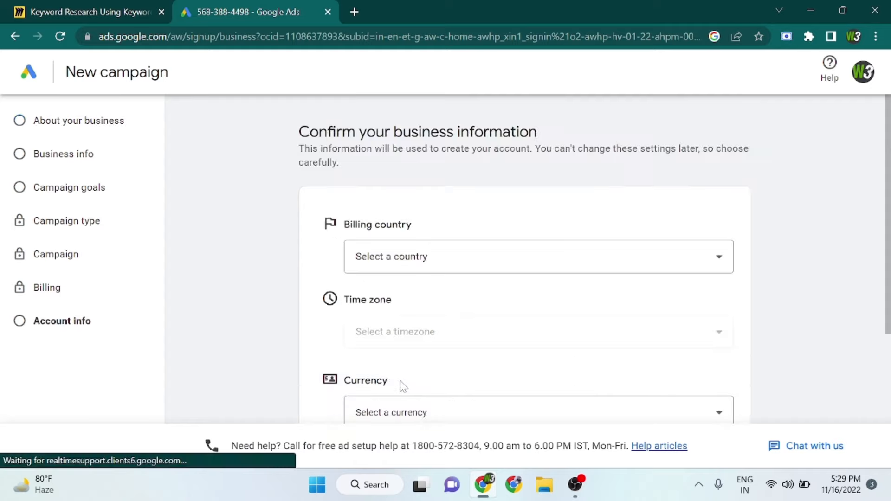
Submit the business information with India, (GMT+05:30) India Time and Indian Rupee (INR ₹), declining personalized campaign guidance by phone.
scroll(401, 386, down, 1)
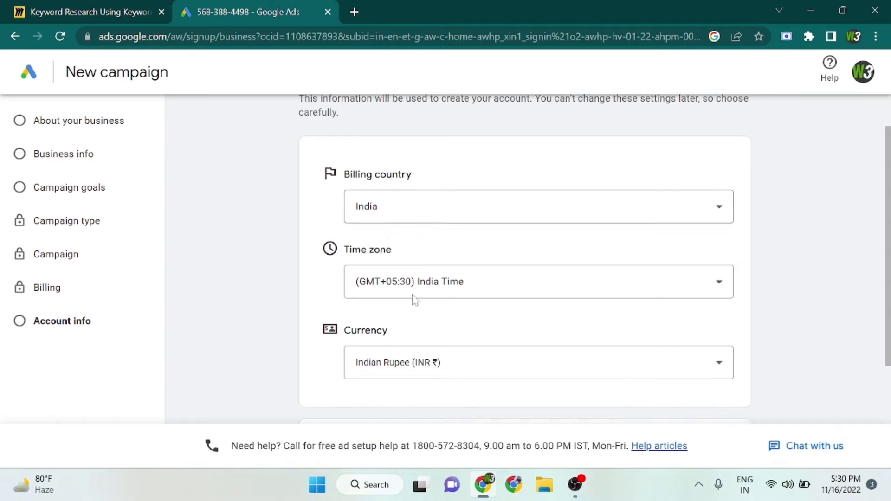
scroll(414, 342, down, 1)
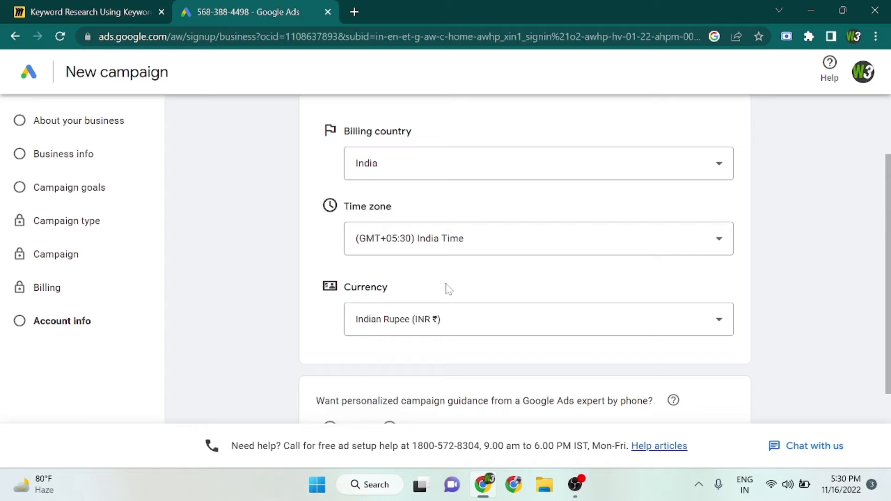
scroll(446, 289, down, 1)
scroll(407, 290, down, 1)
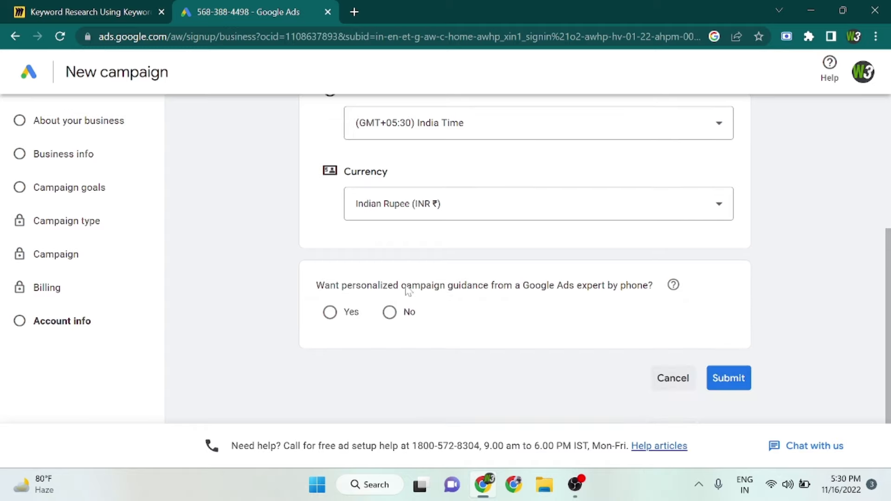
click(730, 379)
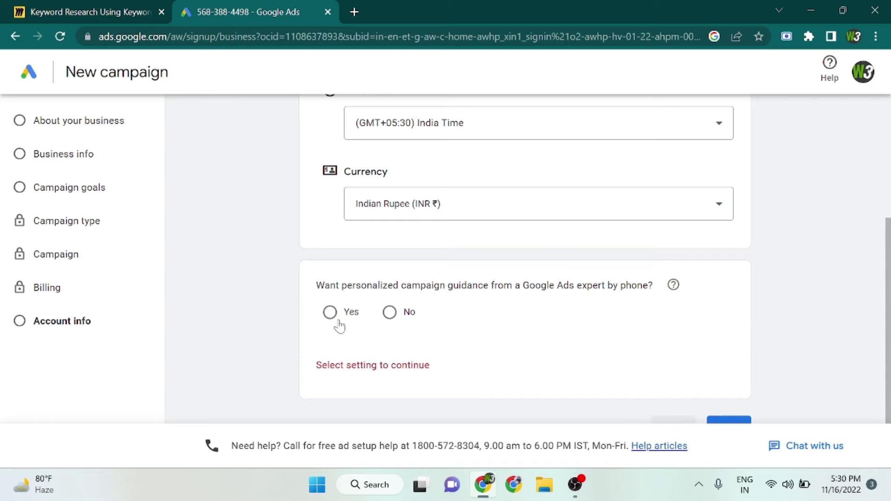
click(390, 312)
scroll(567, 323, down, 1)
click(743, 380)
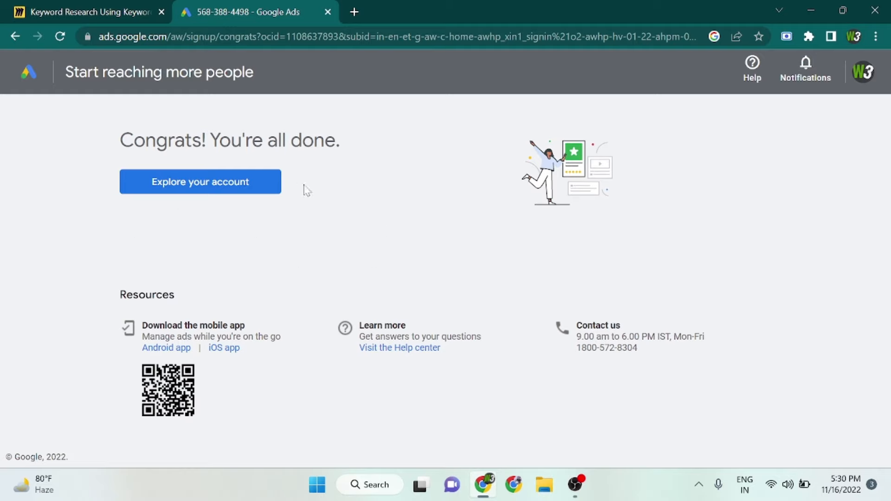
Enter the new account, open Keyword Planner and bring up its Discover new keywords form.
click(216, 181)
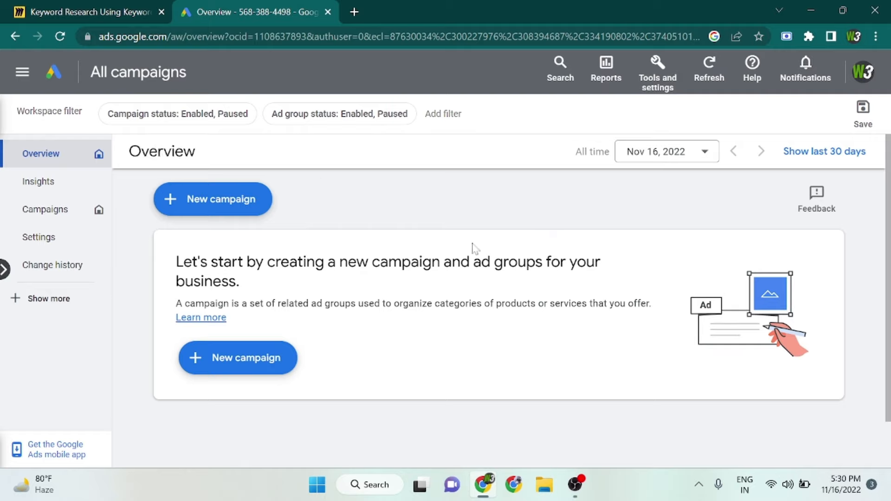
click(647, 93)
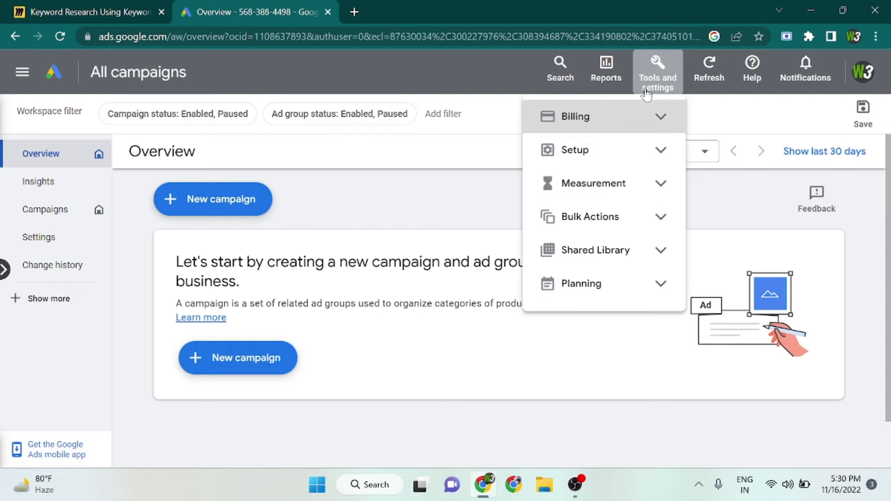
click(618, 285)
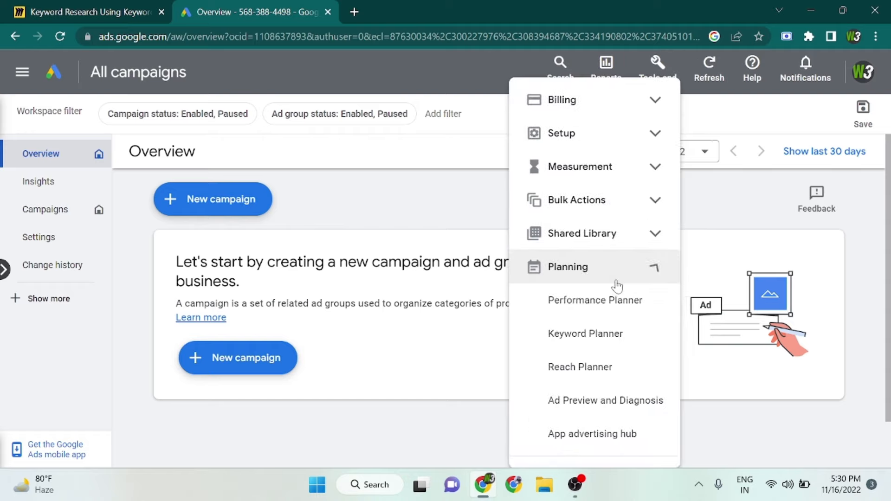
click(617, 344)
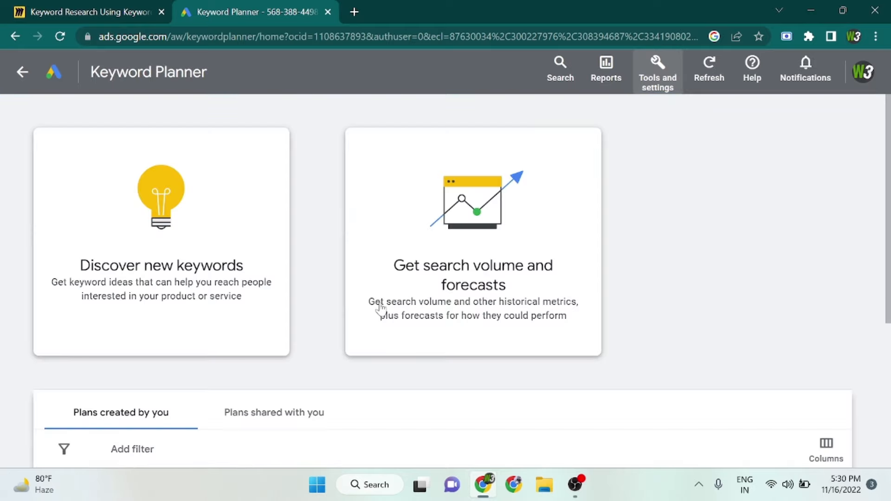
click(208, 231)
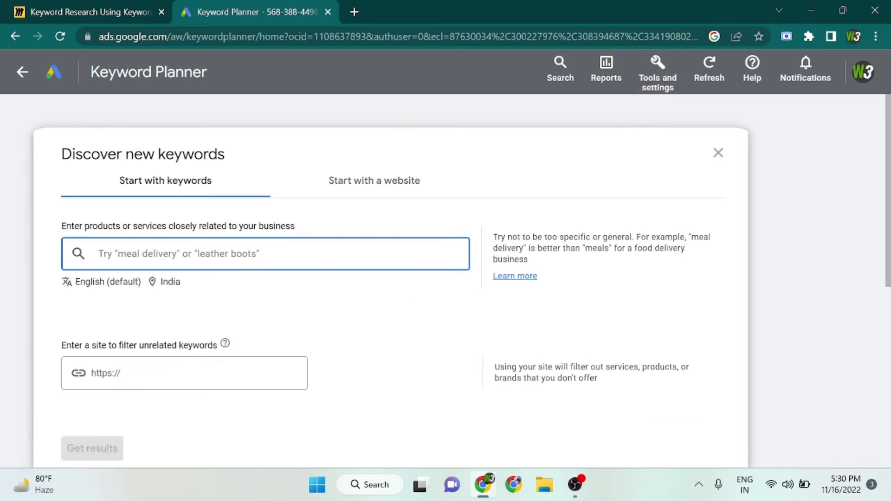
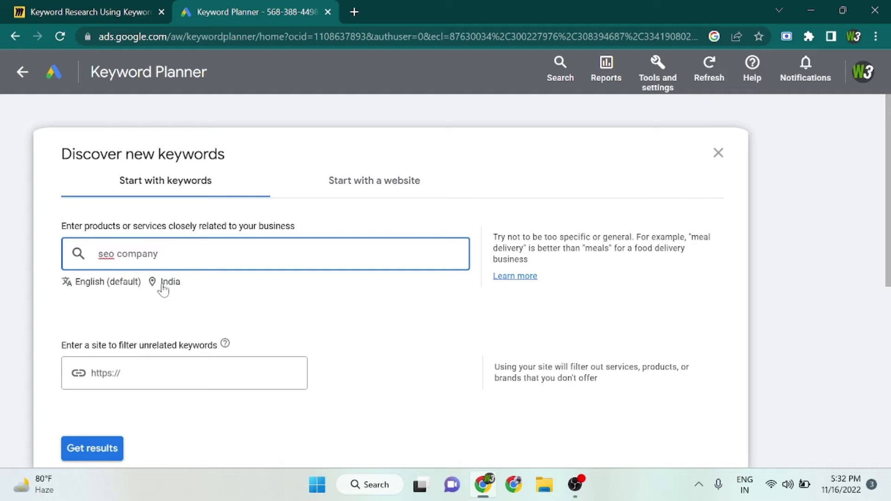
Try extending the product keyword to "seo company in kolkata", then remove the added "in kolkata".
text(in kolkata)
drag(205, 254, 90, 260)
click(197, 254)
double_click(173, 253)
click(203, 254)
key(ctrl+shift+Left)
key(ctrl+shift+Left)
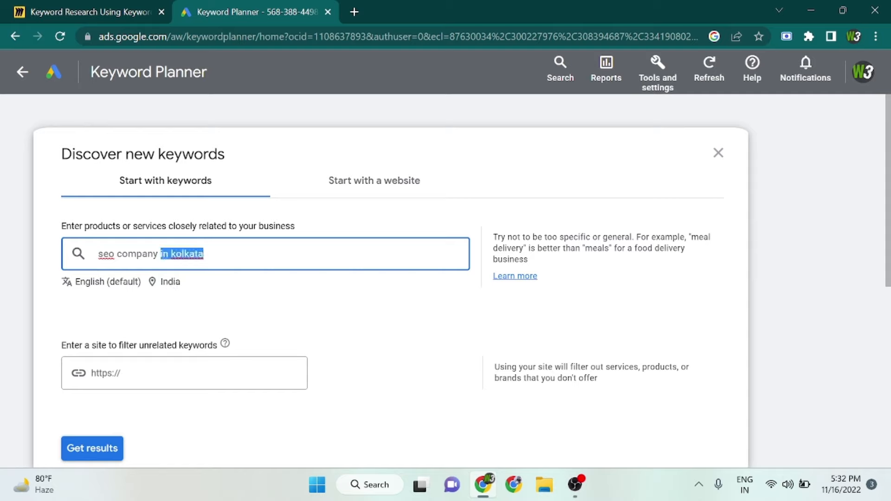
key(BackSpace)
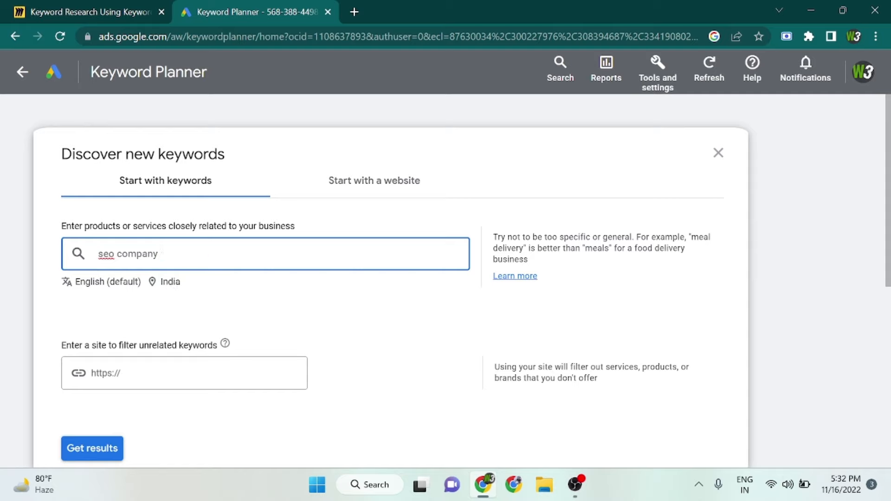
Replace the keyword in the products or services entry with "best seo agency".
key(BackSpace)
key(BackSpace)
key(BackSpace)
key(BackSpace)
key(BackSpace)
key(BackSpace)
key(BackSpace)
key(BackSpace)
key(BackSpace)
key(BackSpace)
key(BackSpace)
key(BackSpace)
text(b)
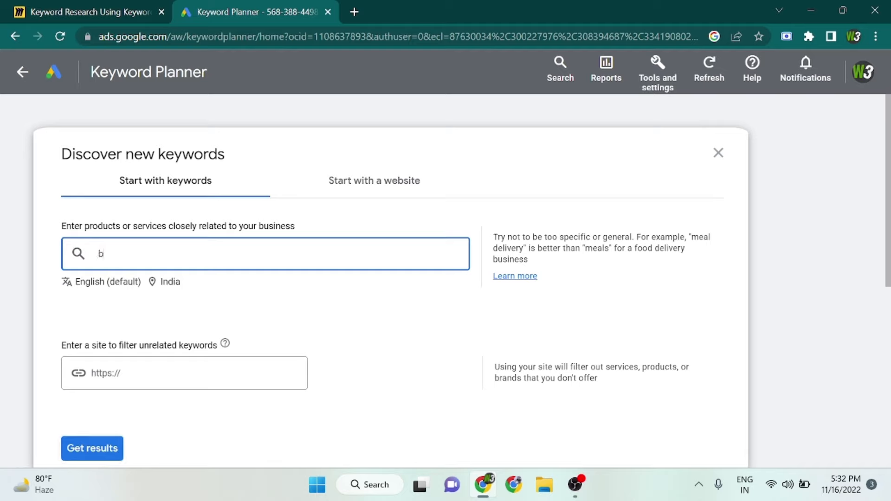
text(est seo a)
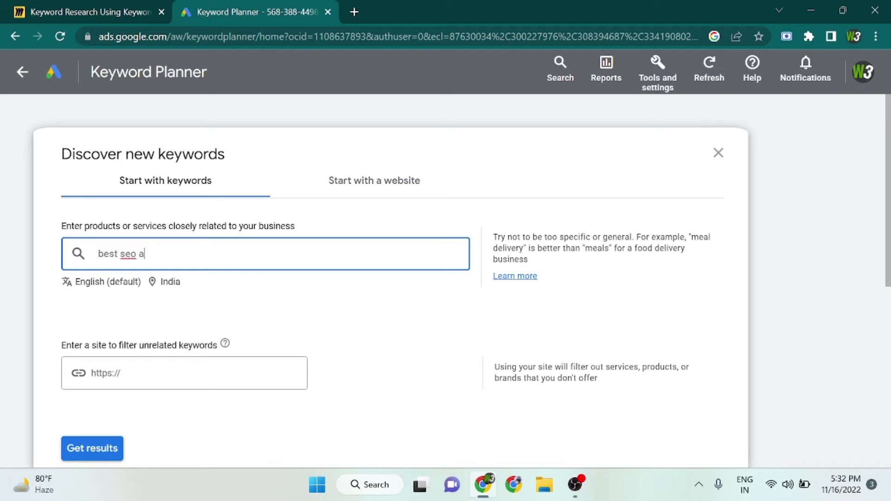
text(gency)
Change the targeted location from the whole country to Kolkata, West Bengal, India and save it.
click(161, 289)
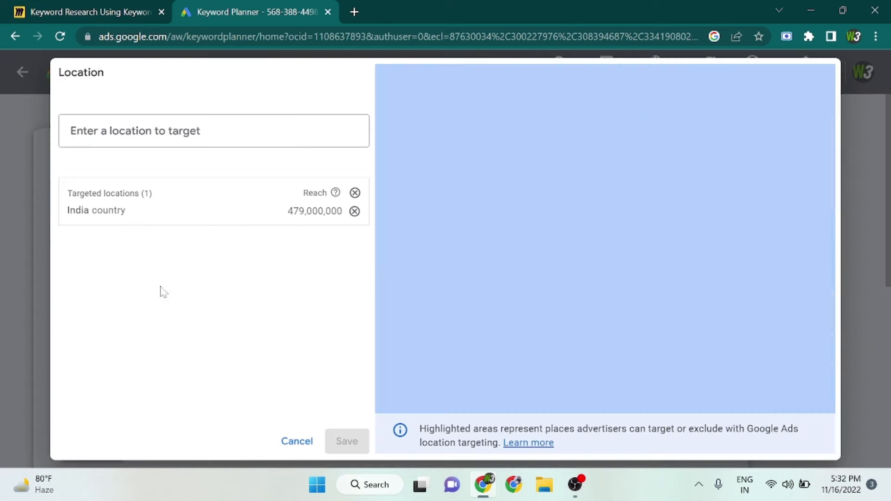
click(354, 211)
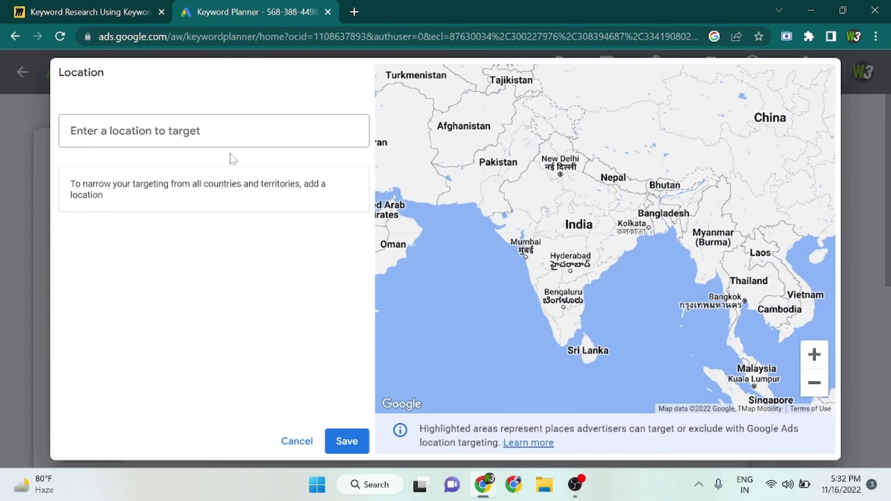
click(223, 141)
text(kolkata)
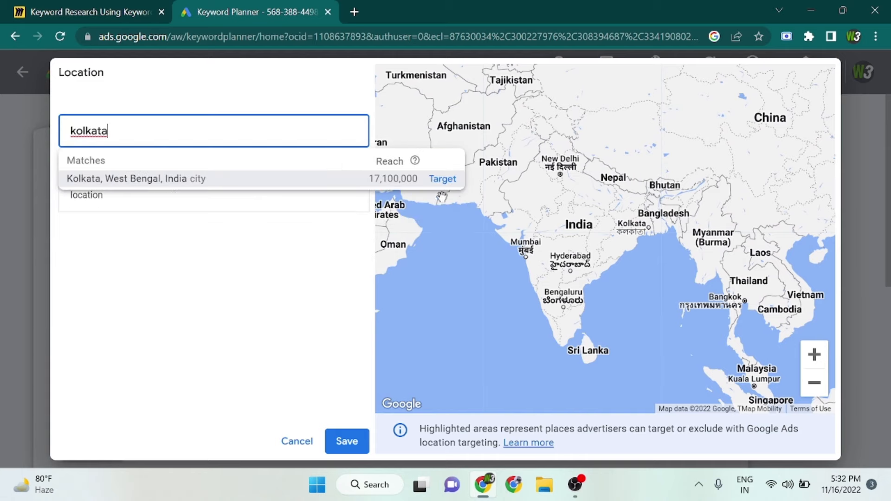
click(443, 180)
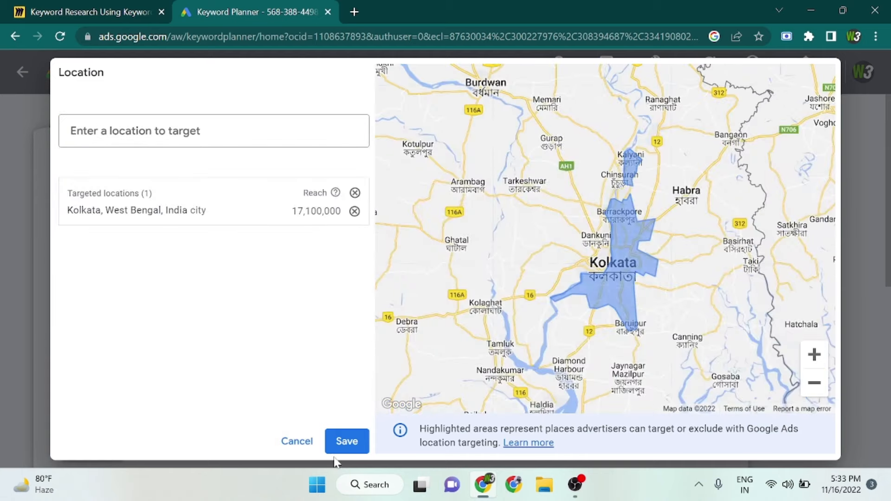
click(342, 445)
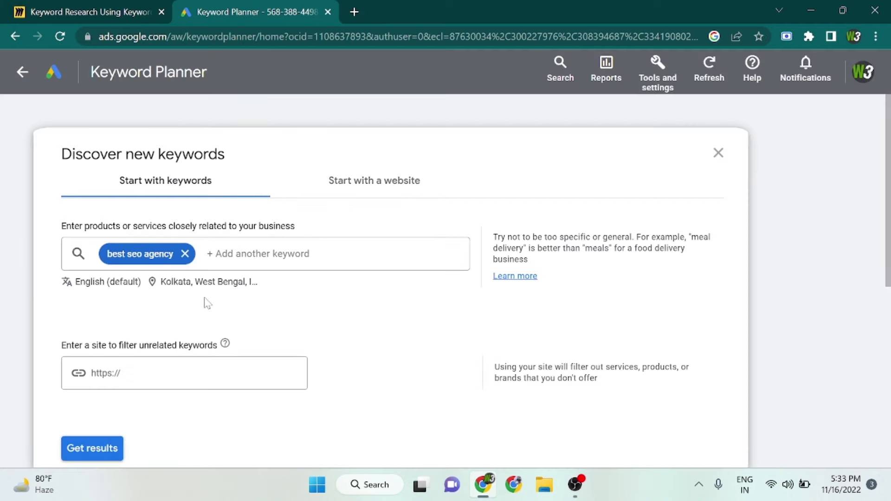
Replace the existing keyword with "seo company in kolkata" and add it as the search keyword.
click(169, 258)
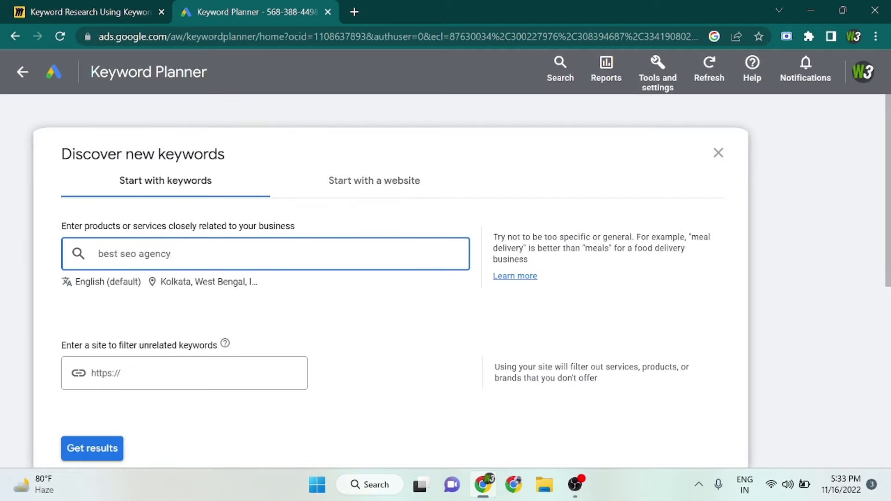
key(ctrl+shift+Left)
key(ctrl+shift+Left)
key(ctrl+shift+Left)
key(BackSpace)
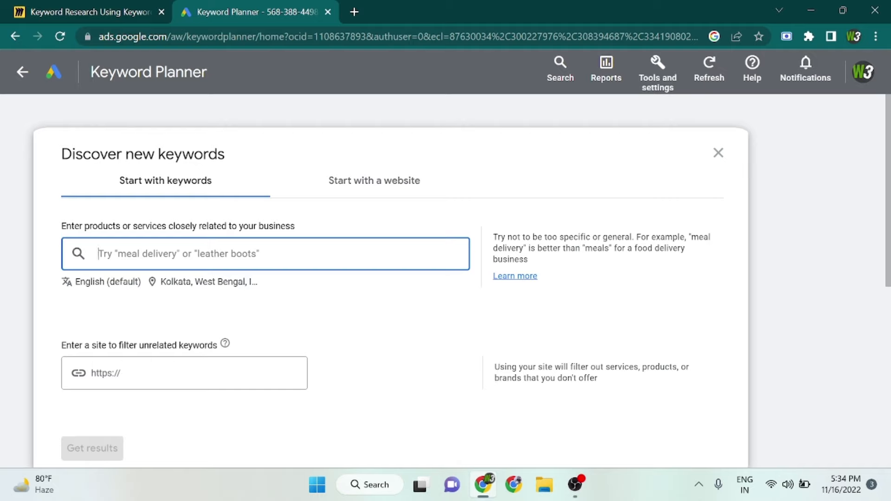
text(seo)
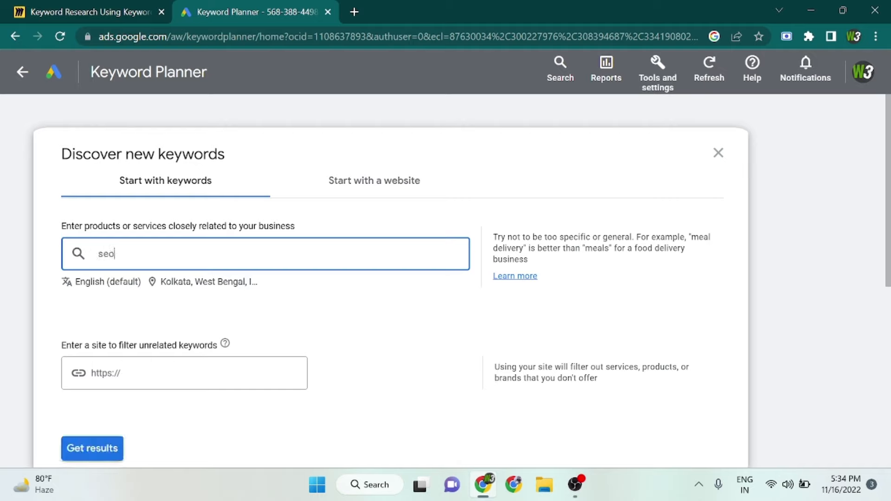
text( company in kolkata)
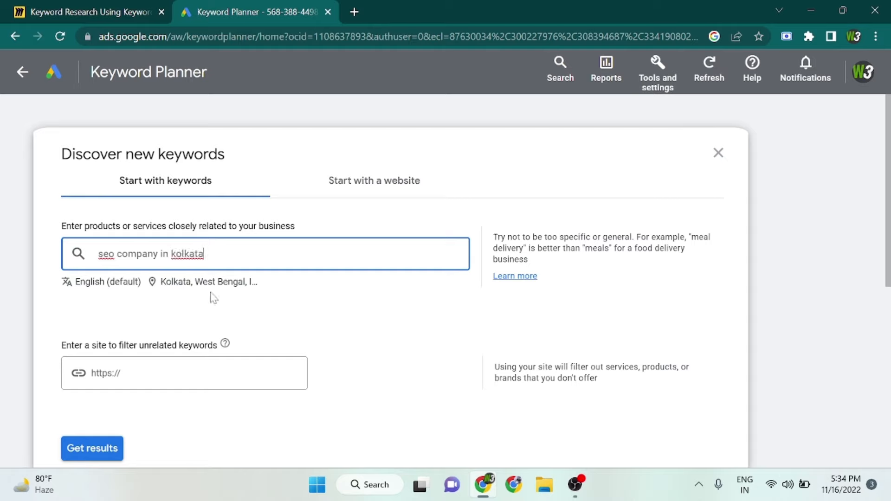
key(Return)
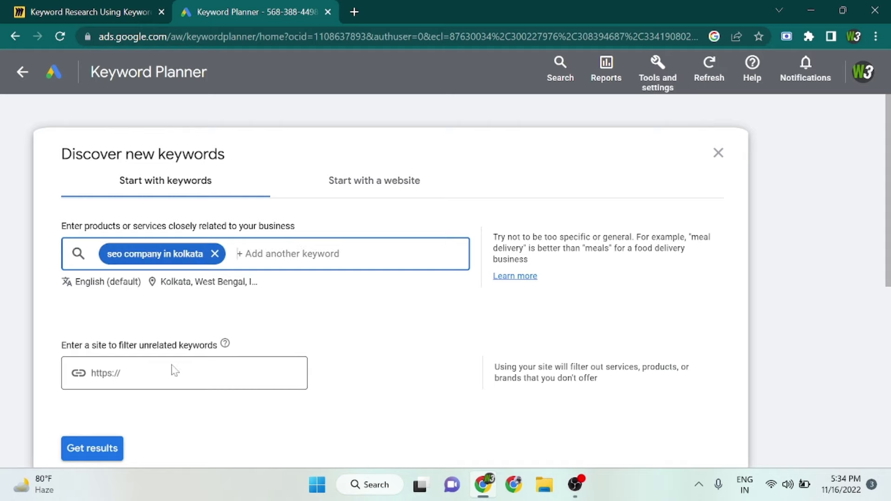
Get the keyword results and dismiss the Refine keywords suggestions to give the results table full width.
scroll(171, 370, down, 1)
scroll(173, 370, up, 1)
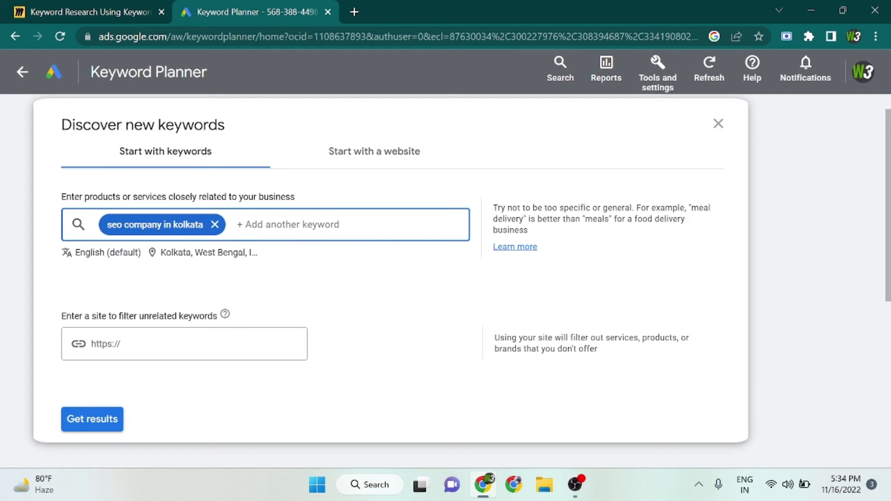
click(95, 419)
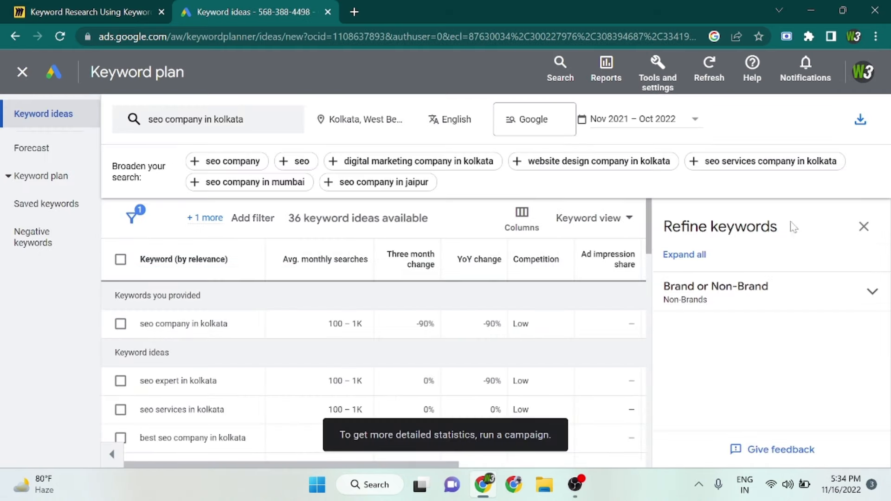
click(864, 226)
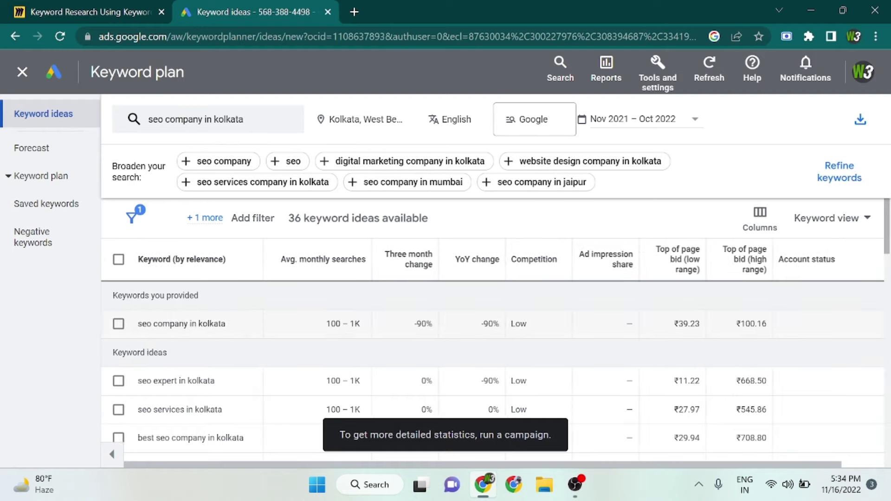
Examine the Keywords you provided and Keyword ideas sections, including the ideas further down the results.
scroll(183, 322, up, 3)
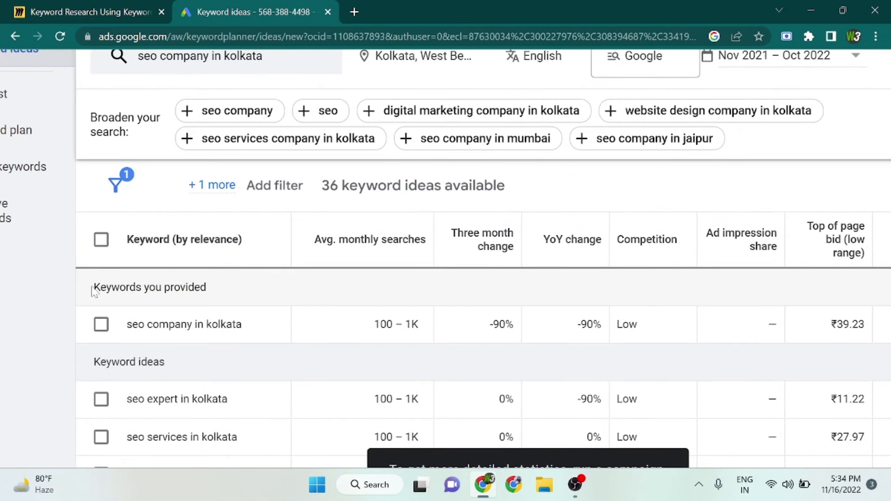
drag(93, 288, 246, 300)
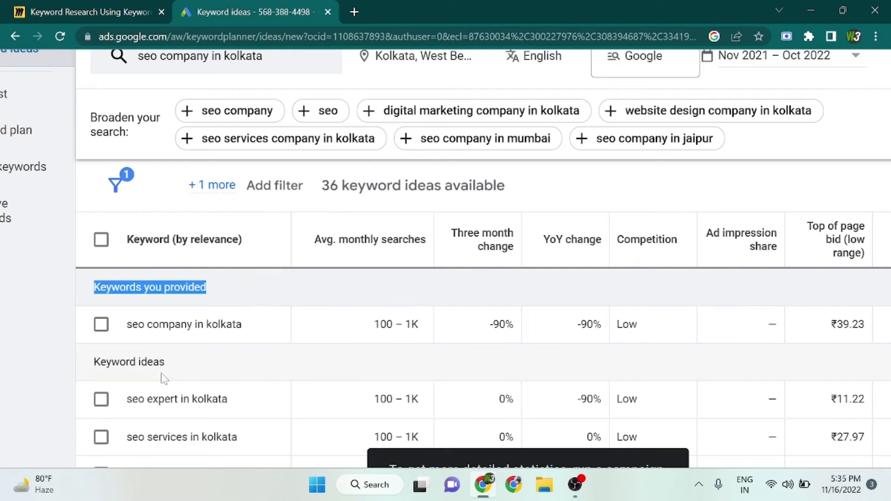
click(93, 363)
drag(93, 362, 168, 371)
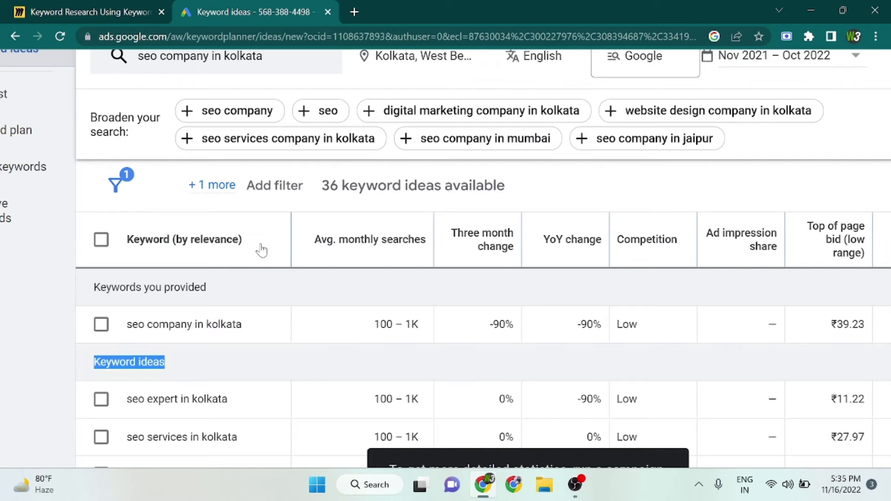
scroll(254, 351, down, 1)
scroll(254, 352, down, 8)
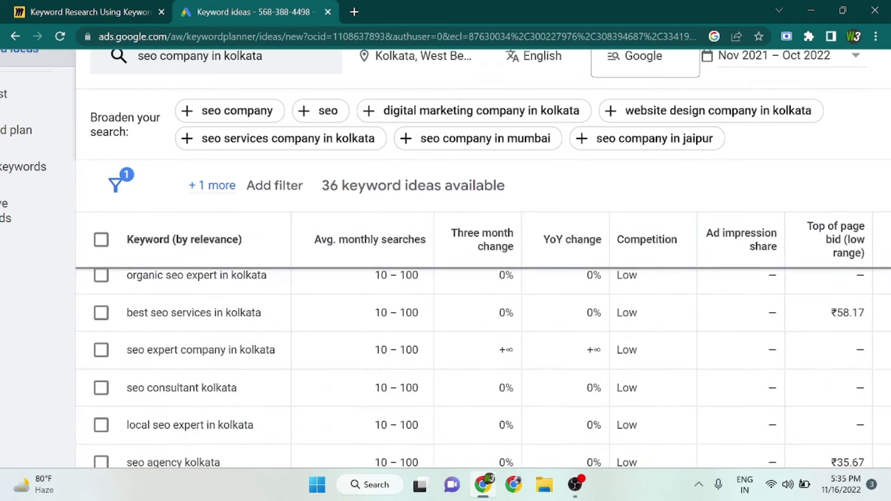
scroll(253, 351, up, 10)
scroll(252, 352, down, 3)
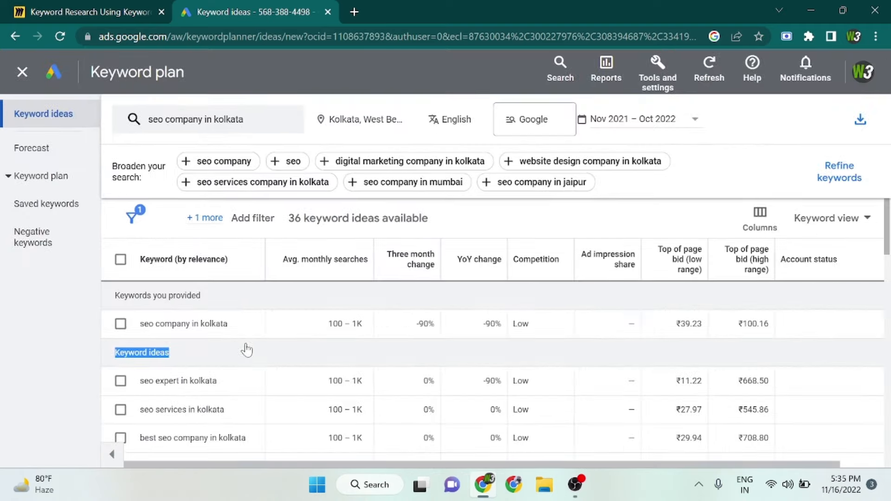
click(225, 360)
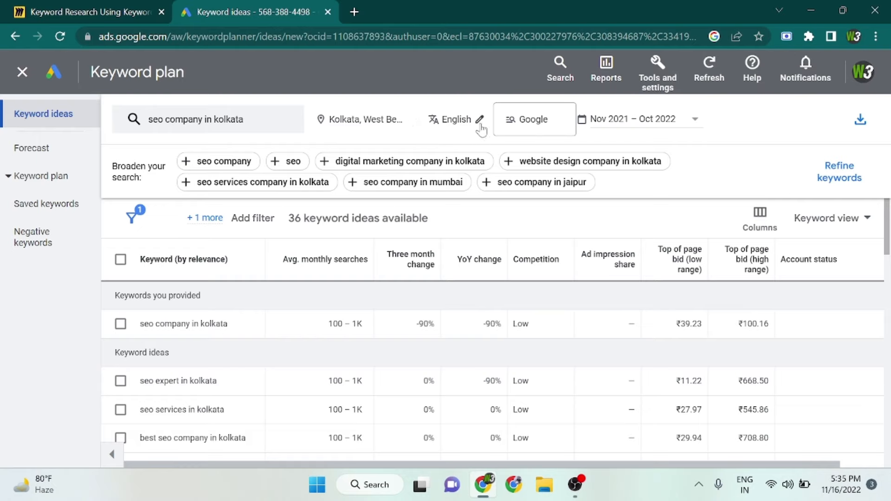
Review the search network choices, keeping Google, and set the results' date range to Last month.
click(538, 127)
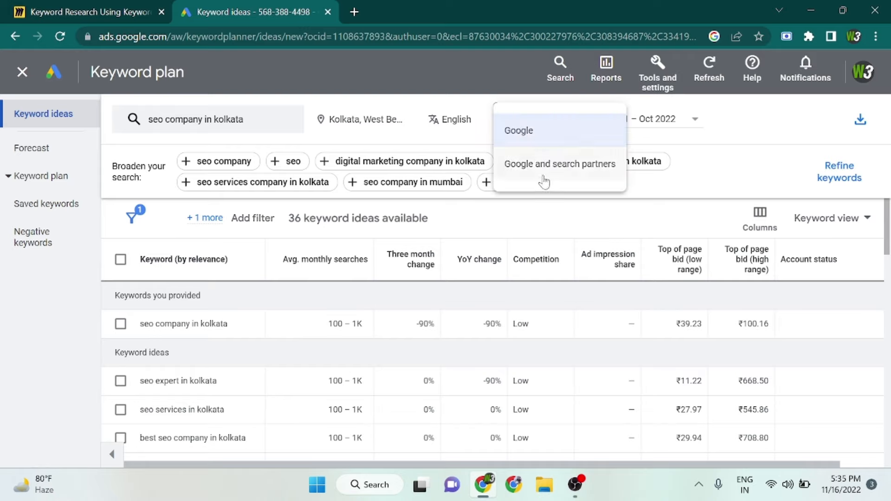
click(693, 219)
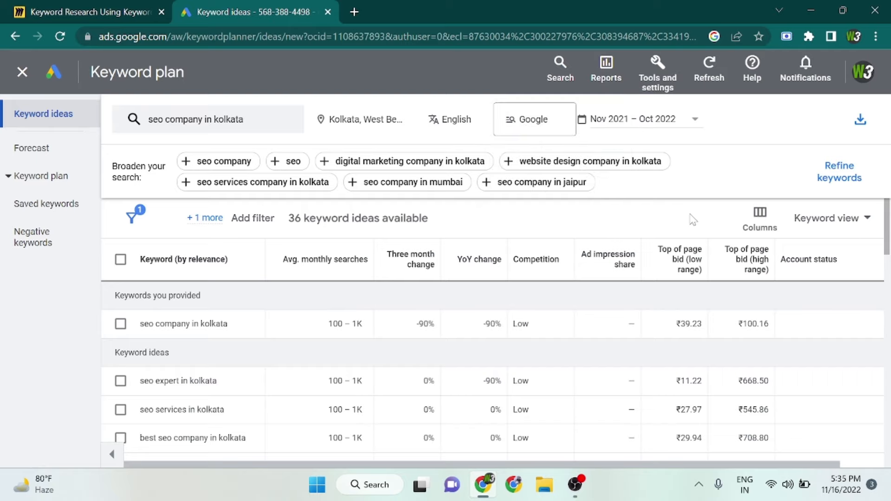
click(624, 129)
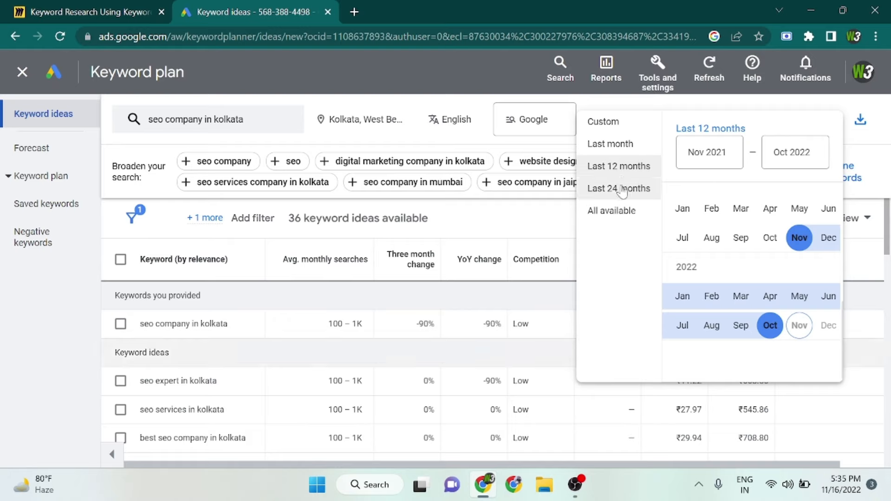
click(613, 144)
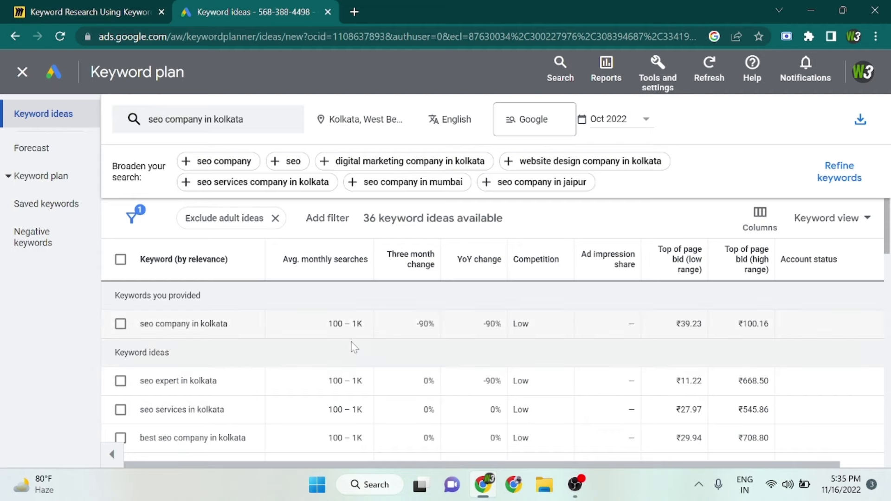
scroll(358, 362, down, 3)
scroll(480, 270, up, 3)
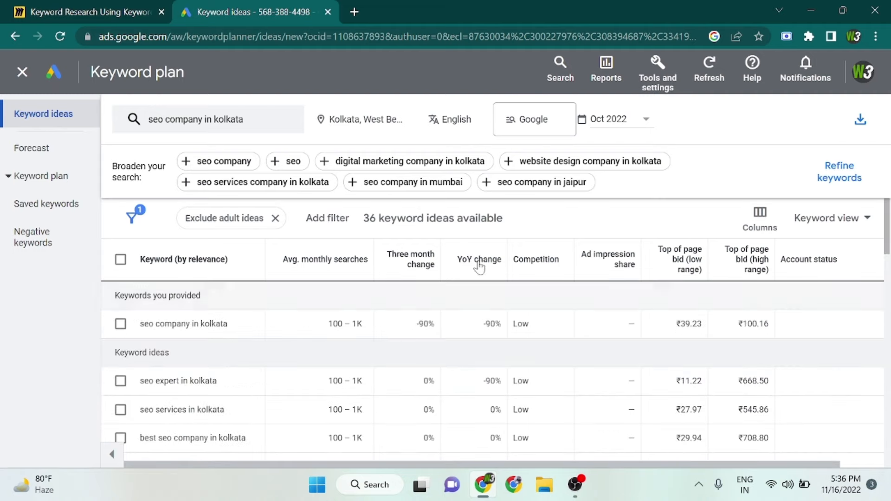
Apply a custom date range from Oct 2021 to Jan 2022 to the keyword ideas.
click(618, 120)
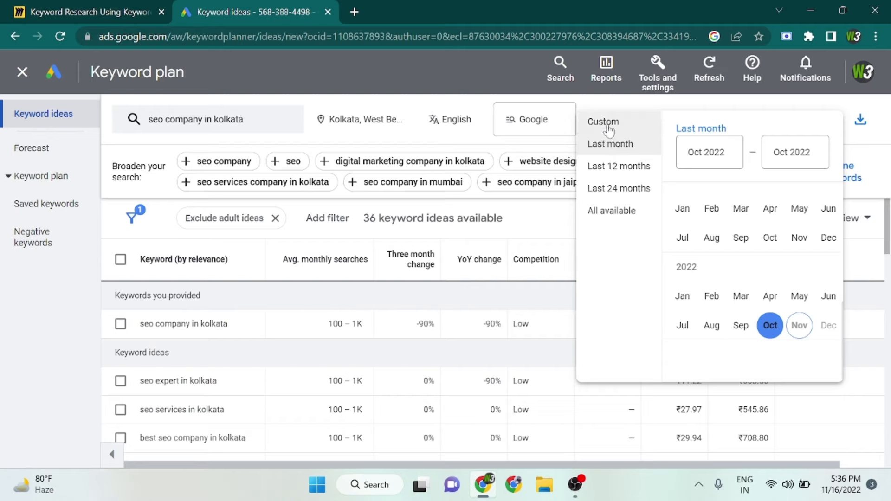
click(610, 126)
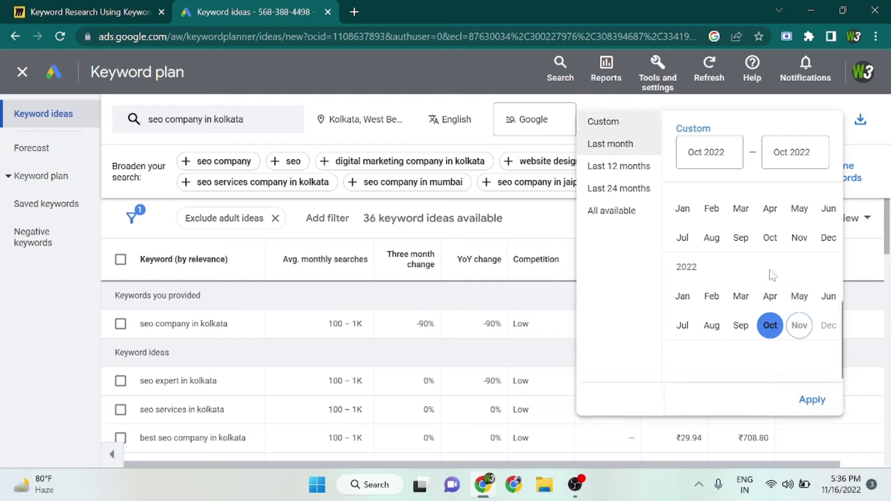
drag(774, 323, 771, 238)
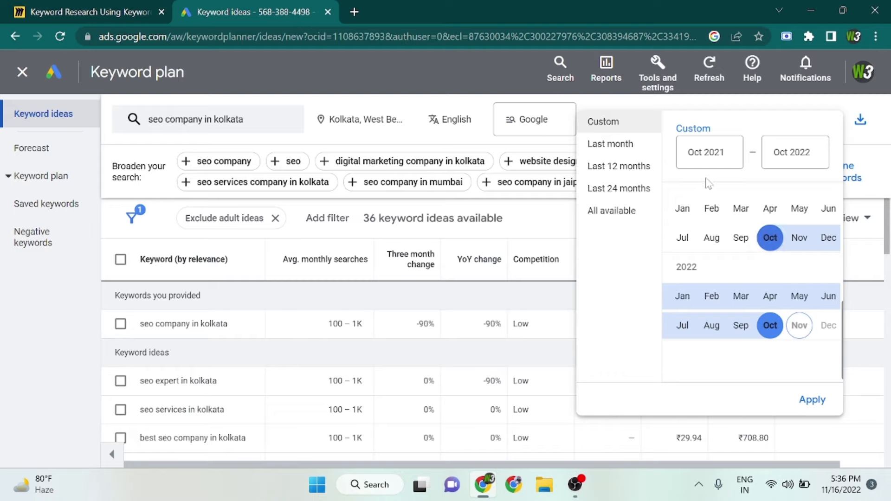
drag(770, 325, 682, 297)
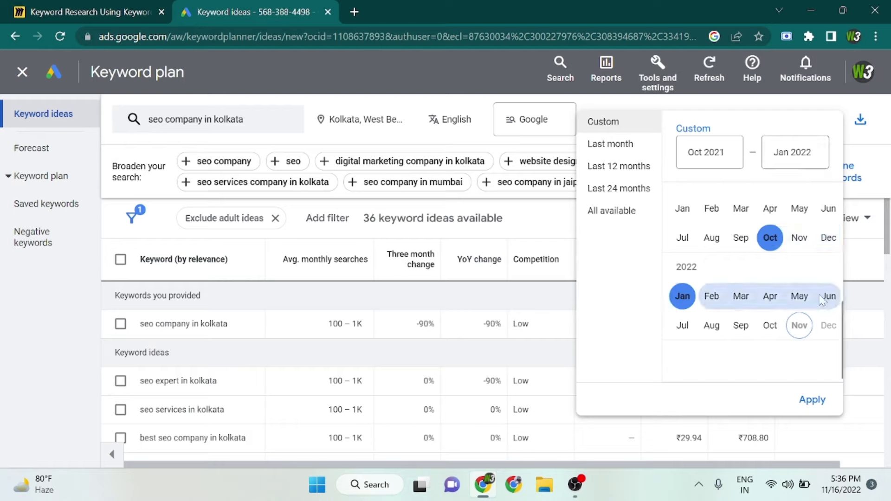
click(813, 400)
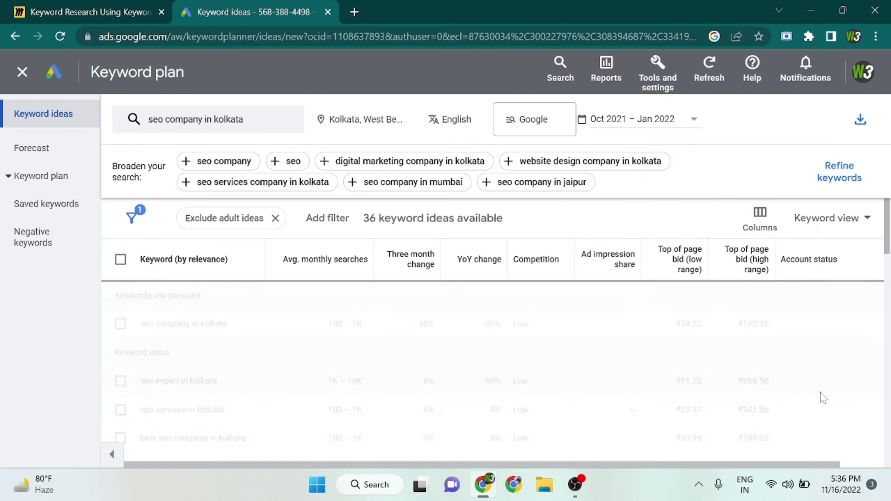
Set the date range of the keyword ideas to Last 12 months.
mouse_move(483, 486)
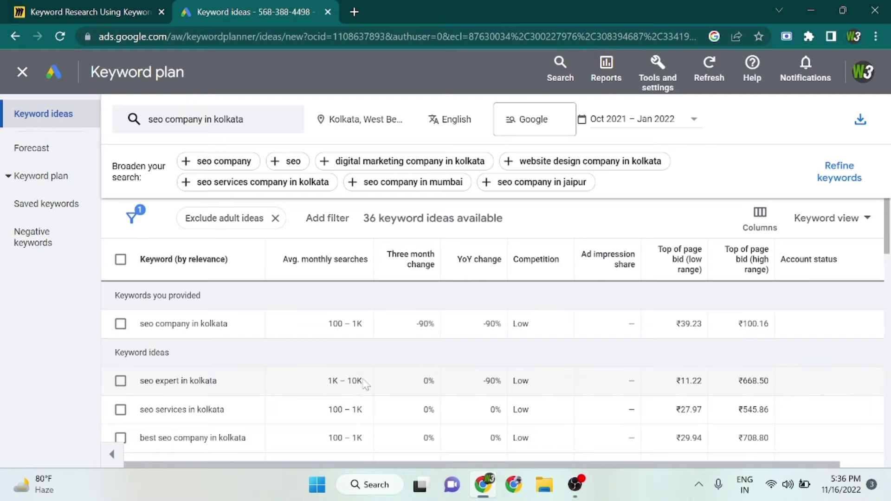
click(620, 120)
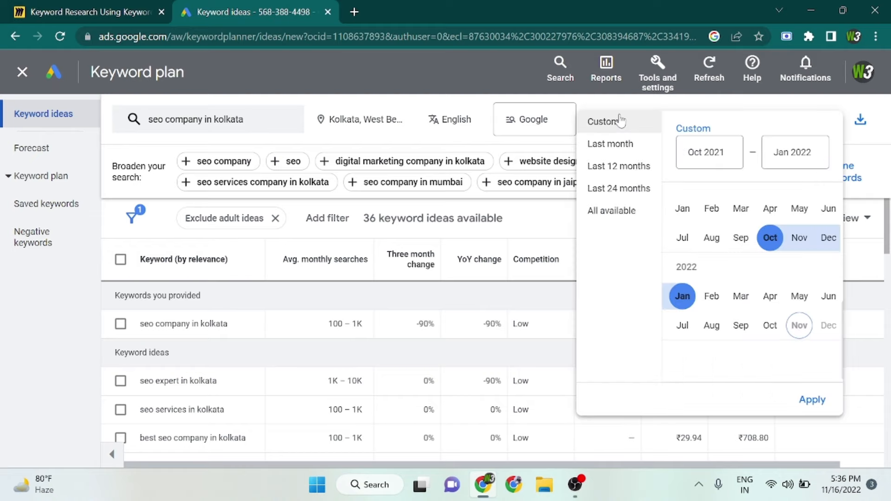
click(608, 168)
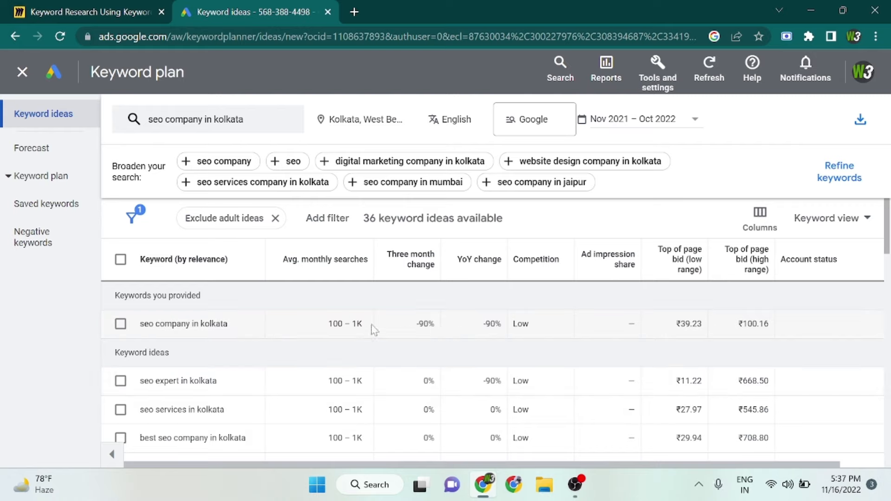
Examine the Last 12 months results, highlighting the keywords "seo company in kolkata", "seo expert in kolkata" and "seo services in kolkata".
scroll(205, 397, down, 5)
scroll(204, 397, up, 5)
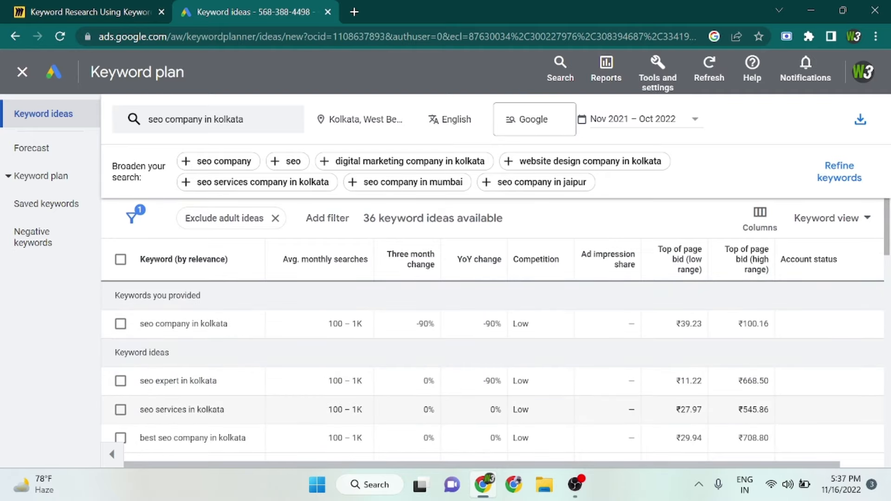
scroll(548, 385, down, 8)
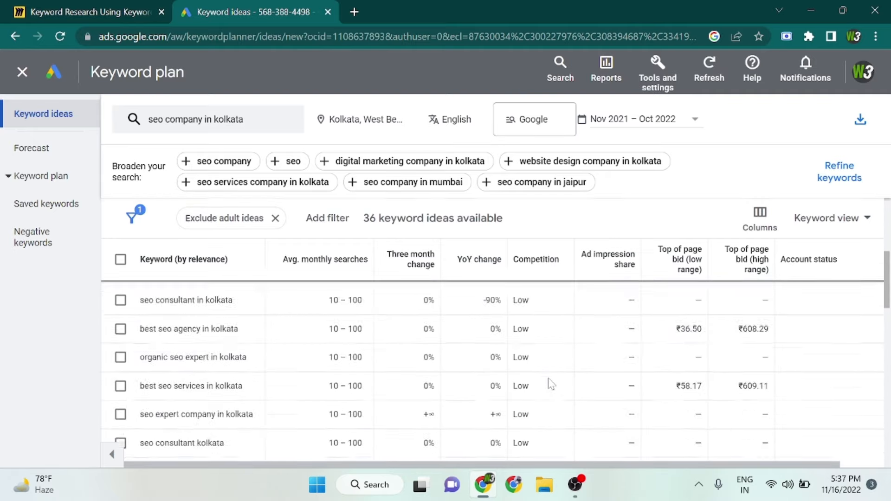
scroll(551, 384, down, 2)
scroll(551, 383, up, 10)
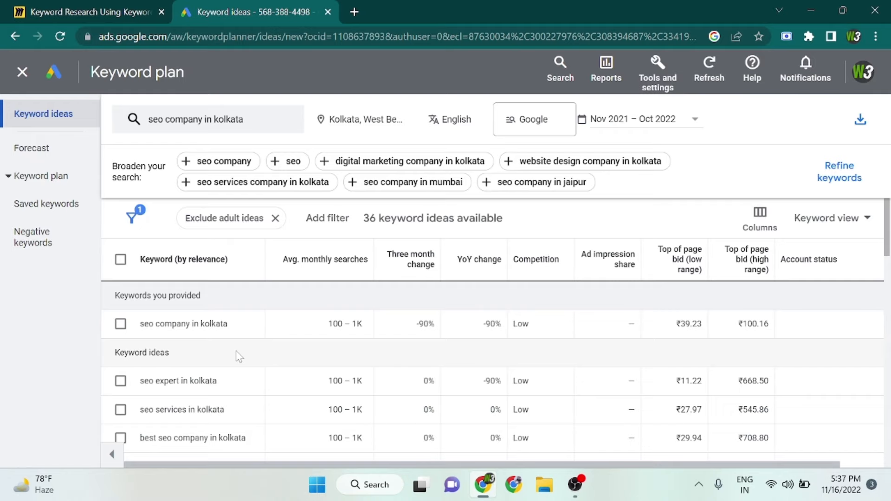
drag(139, 332, 234, 332)
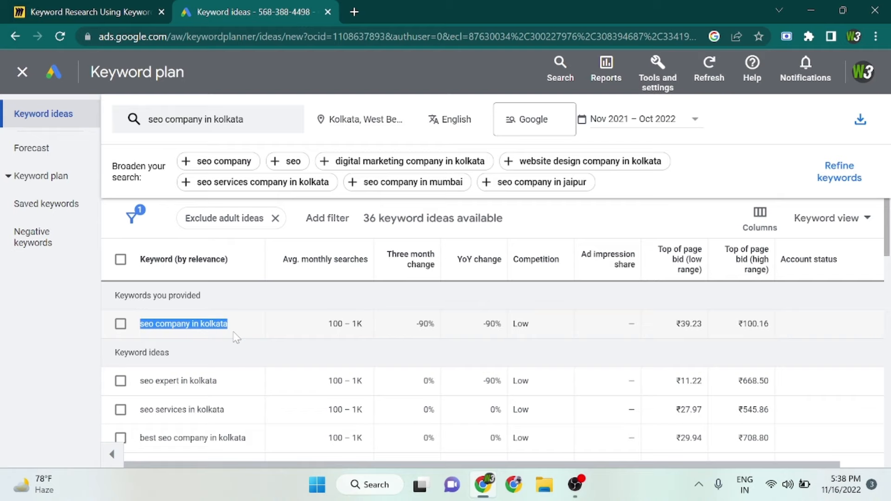
scroll(237, 338, down, 1)
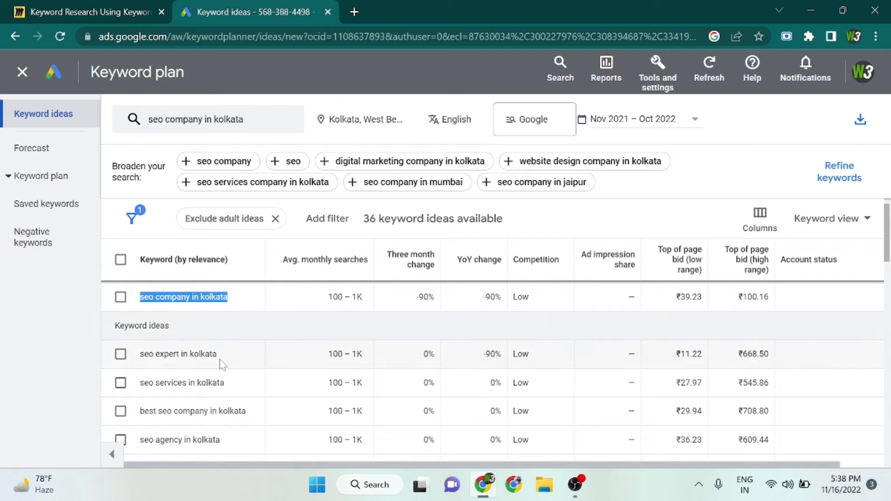
click(254, 331)
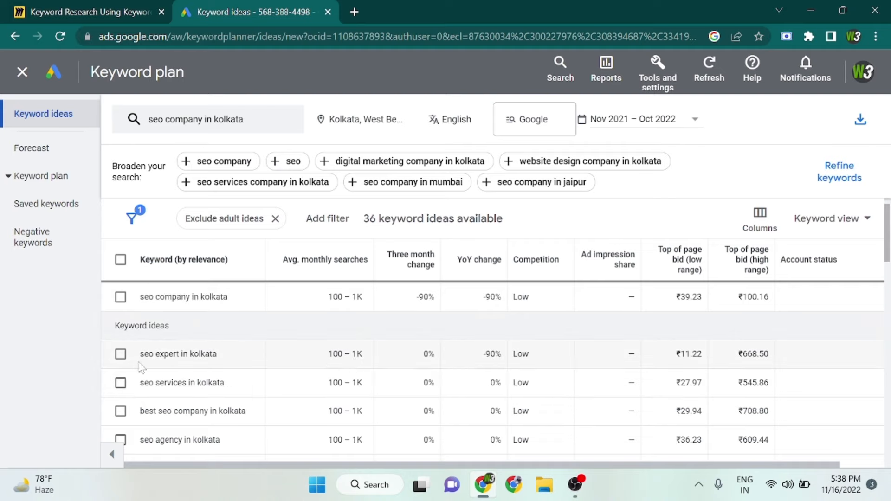
drag(139, 362, 228, 367)
click(246, 331)
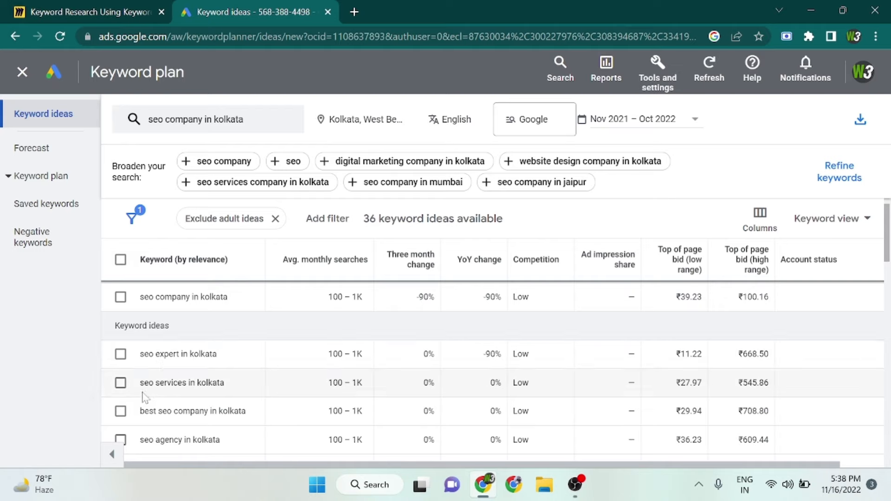
drag(142, 393, 236, 394)
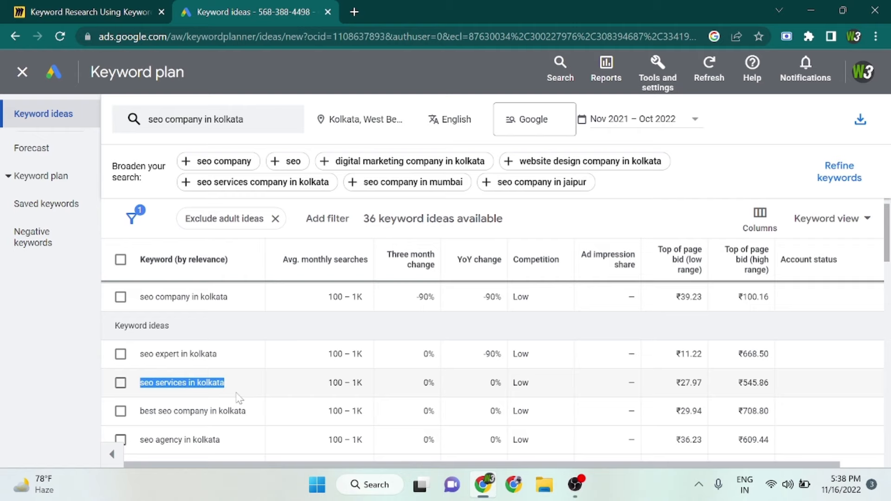
Look through the remaining keyword ideas down to the end of the list, checking monthly searches and competition.
scroll(239, 399, down, 1)
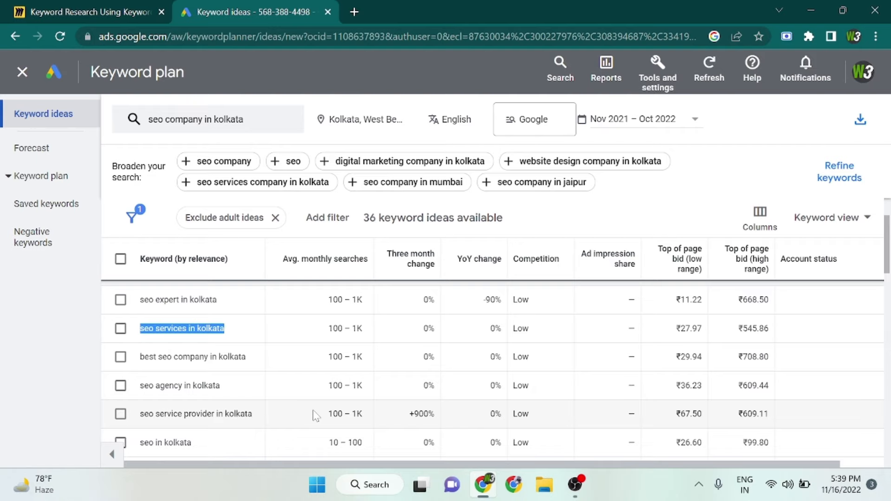
scroll(314, 415, down, 3)
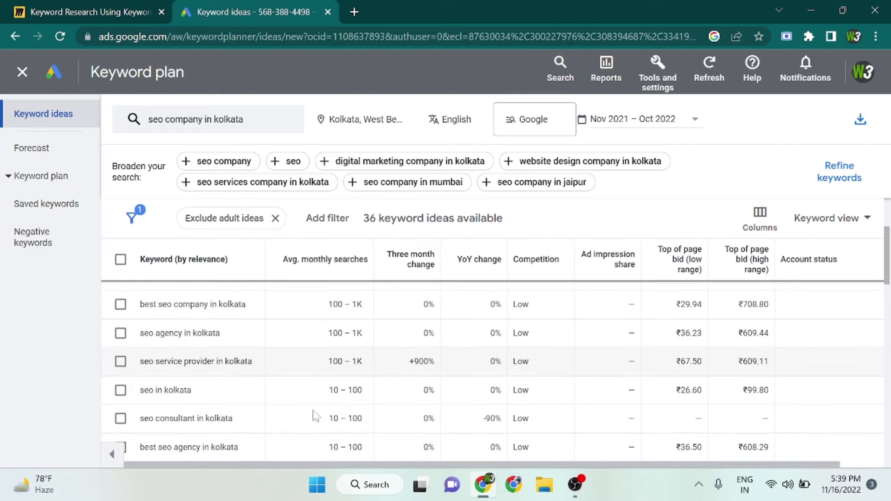
scroll(320, 362, down, 15)
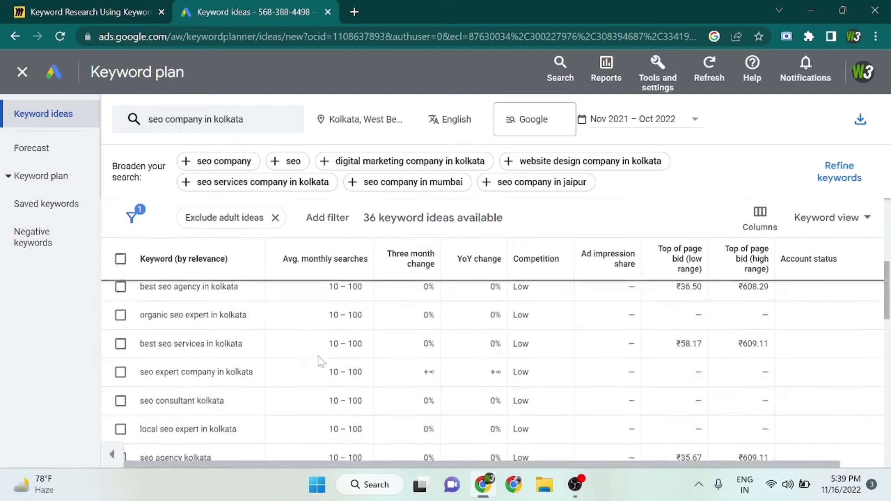
scroll(320, 361, down, 8)
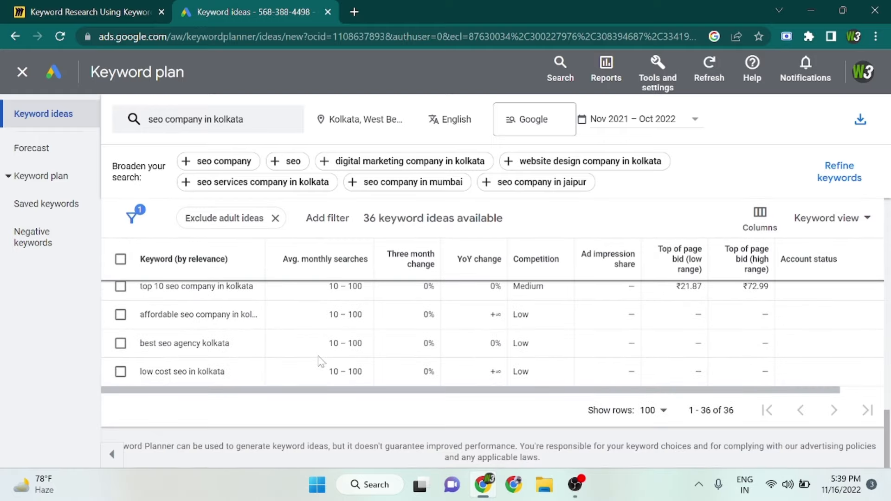
scroll(343, 369, up, 20)
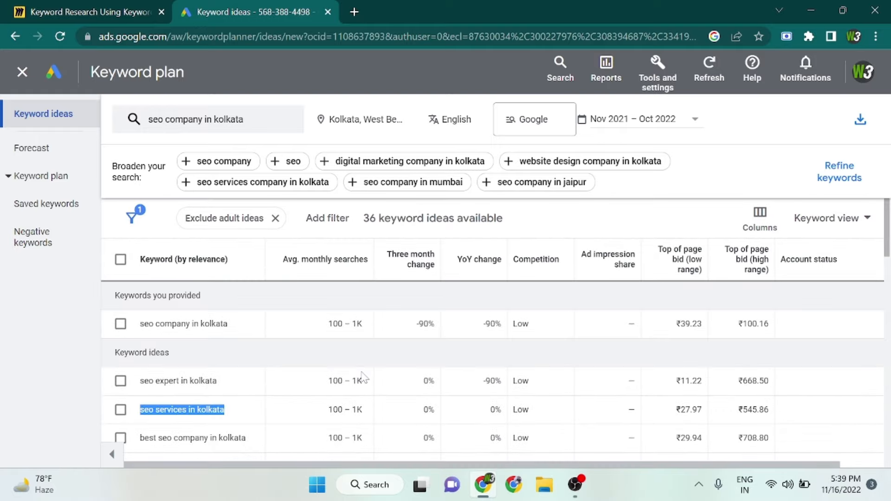
Review the Start with keywords form used for adding another search keyword, and close it.
click(245, 126)
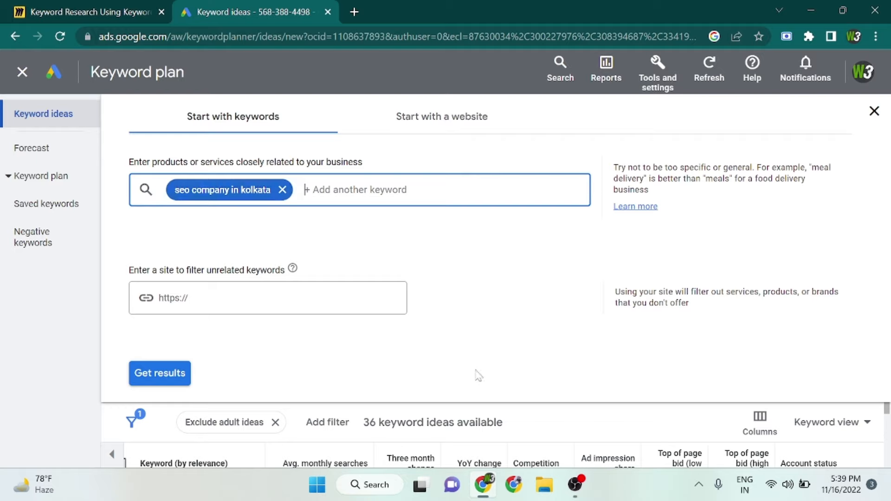
click(361, 422)
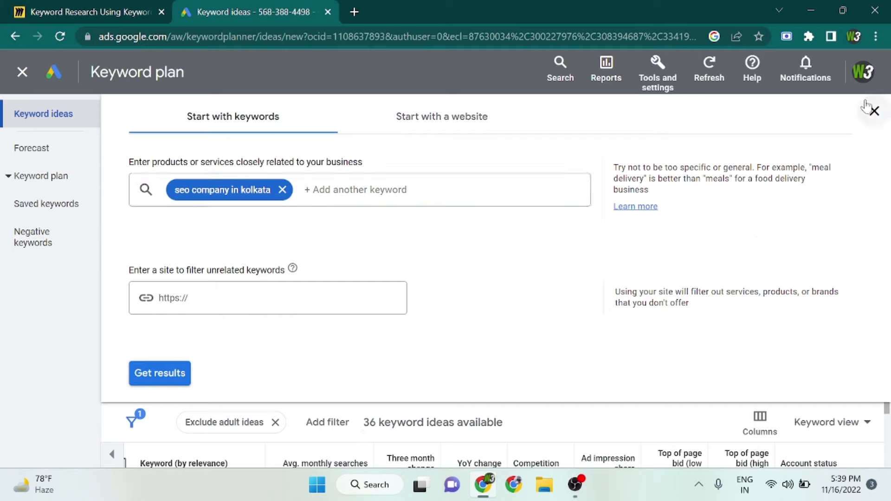
click(874, 111)
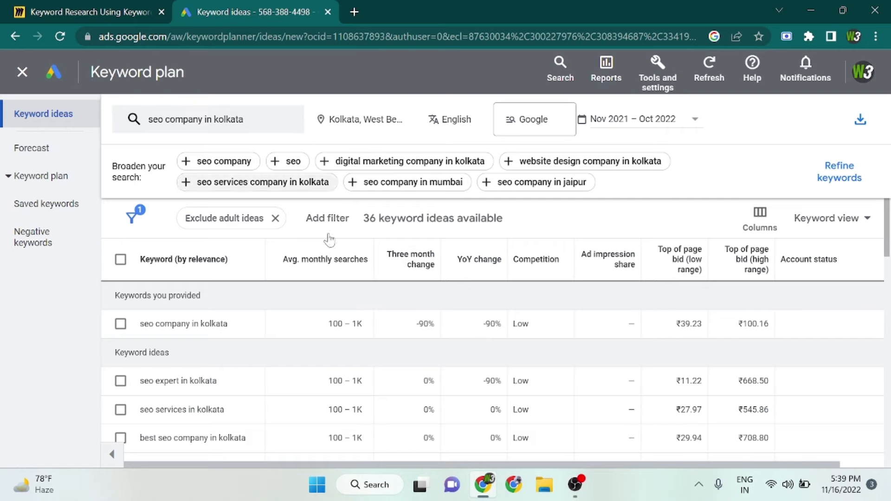
Download the keyword ideas as a .csv file and open the downloaded Keyword Stats file in Excel.
scroll(399, 369, down, 5)
scroll(399, 369, up, 10)
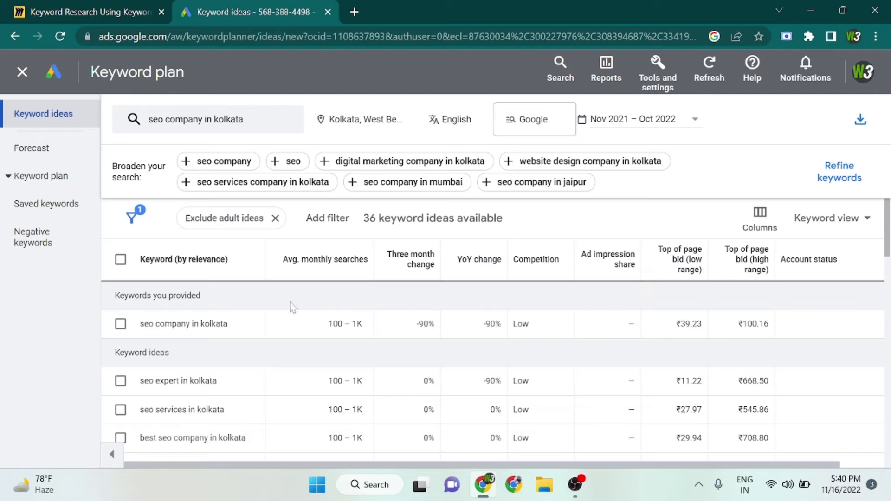
click(859, 122)
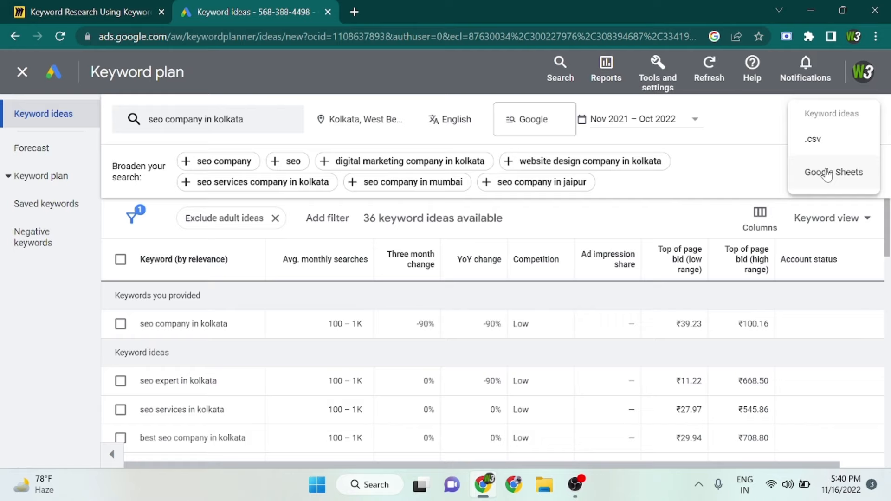
click(818, 139)
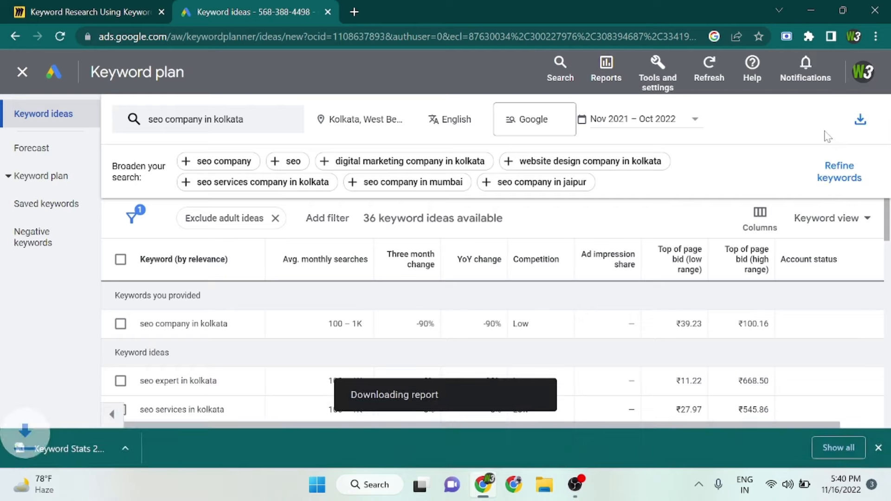
click(90, 450)
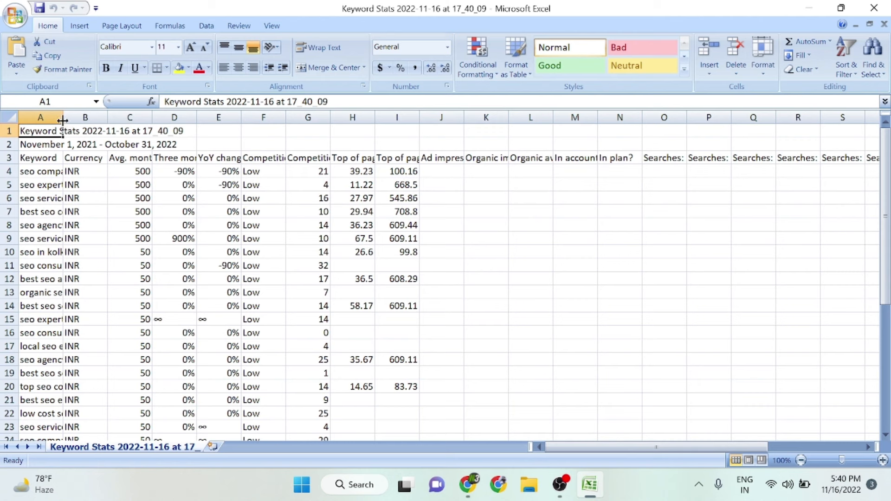
Widen column A to fit the full keywords, and clear the Currency, Three month change and YoY change columns.
drag(63, 117, 255, 175)
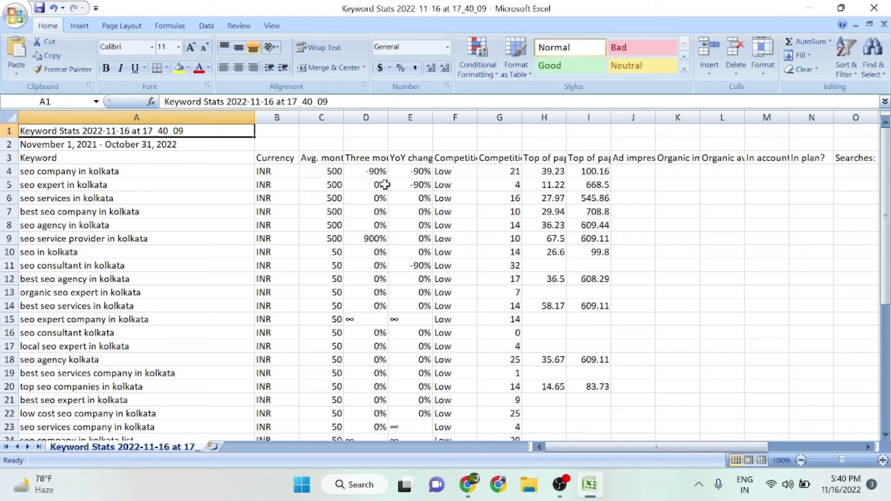
click(280, 117)
key(Delete)
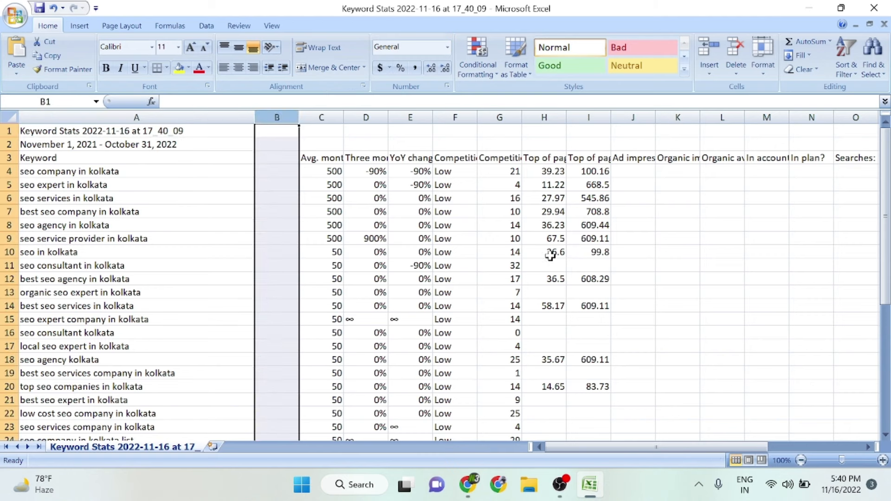
drag(364, 110, 405, 115)
key(Delete)
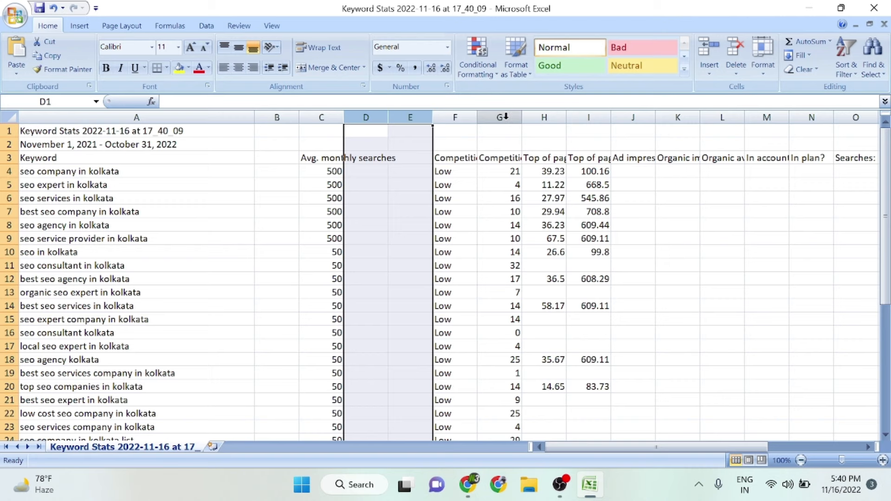
Clear the contents of columns G through S and of the remaining filled columns T through AB.
drag(506, 116, 815, 124)
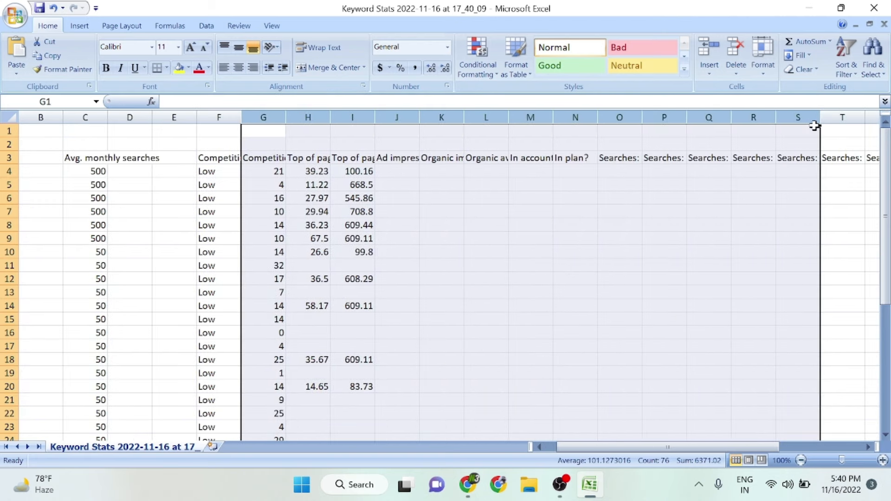
key(Delete)
scroll(677, 198, down, 5)
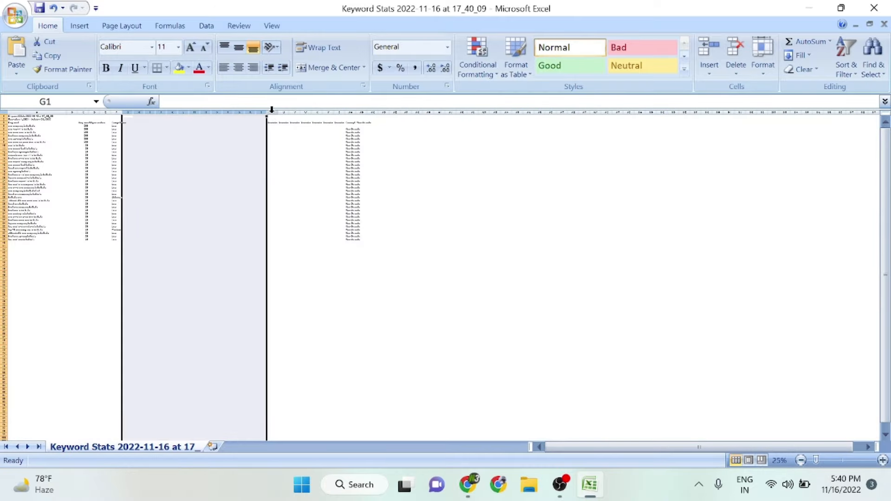
drag(272, 111, 367, 111)
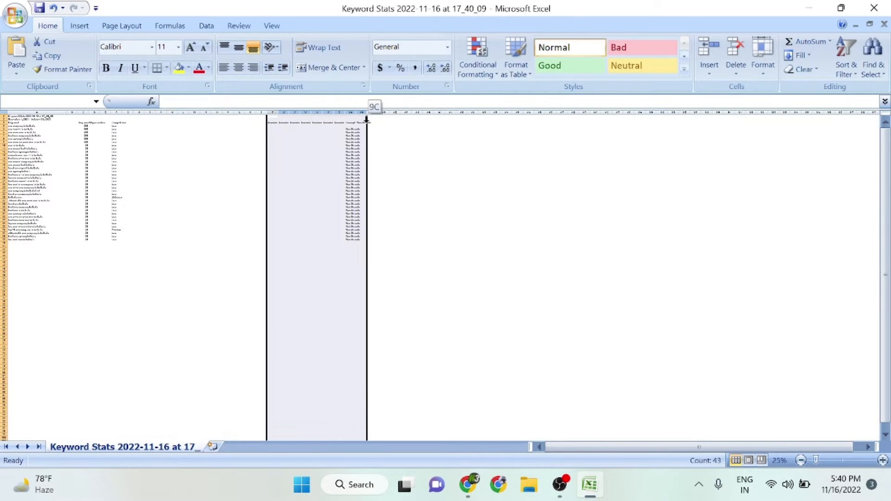
click(162, 205)
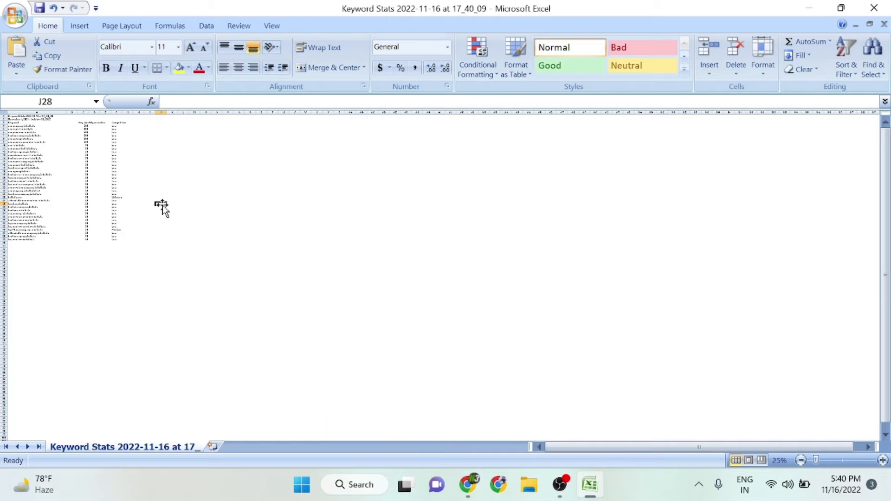
Review the sheet's Keyword, Avg. monthly searches and Competition columns at a readable size.
scroll(162, 205, up, 5)
scroll(162, 205, up, 1)
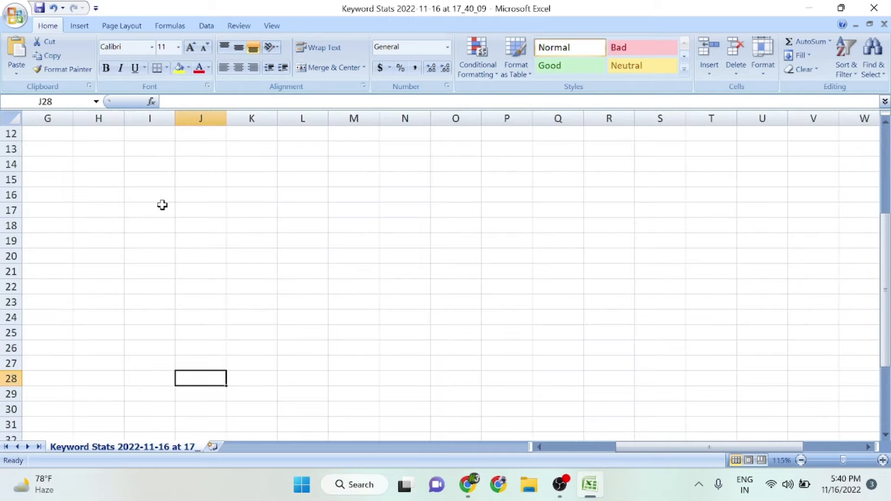
scroll(162, 205, down, 3)
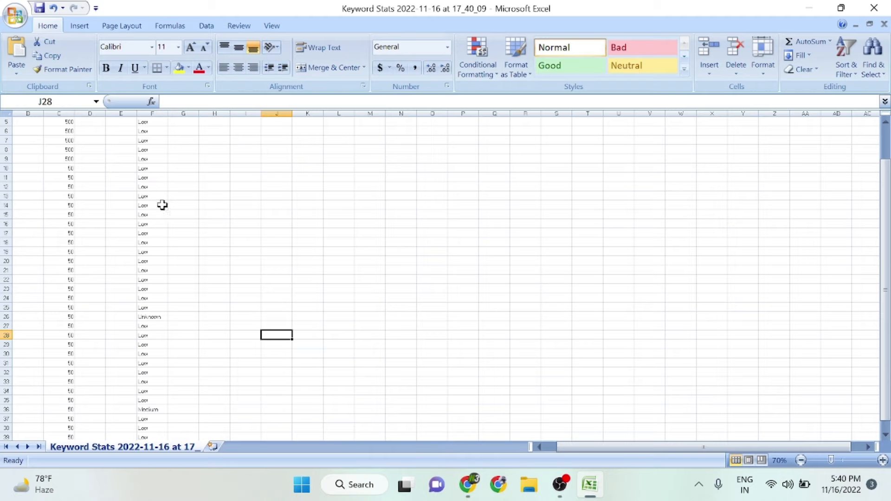
scroll(629, 330, up, 2)
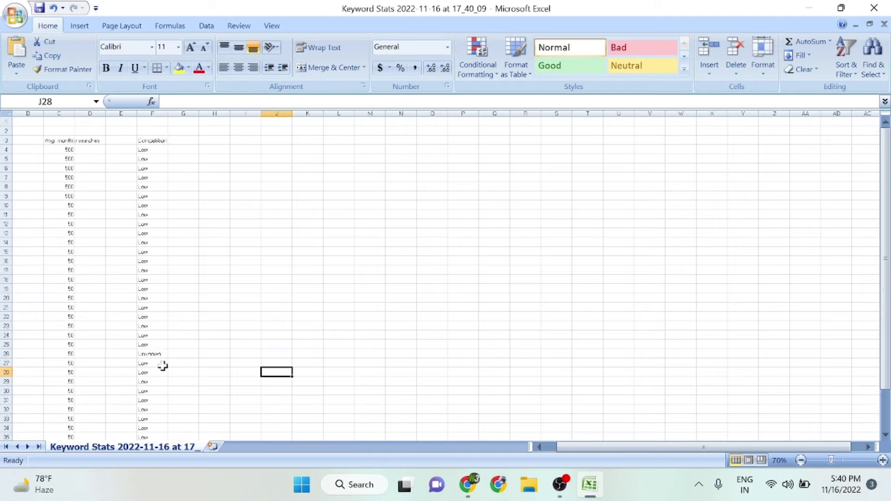
drag(581, 449, 552, 449)
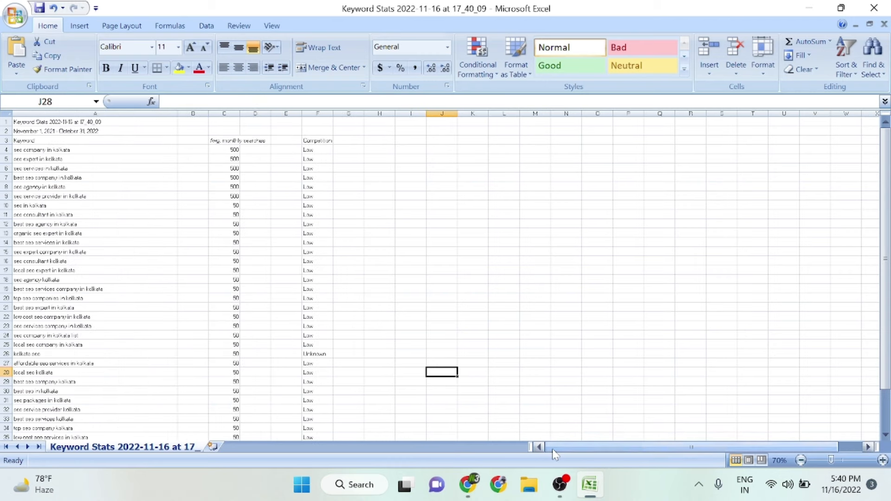
scroll(163, 297, up, 2)
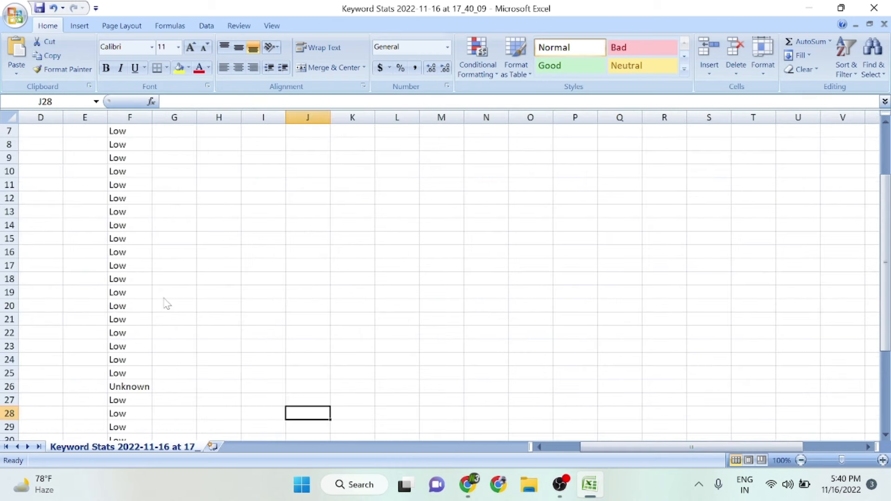
Examine the keywords in column A against their Avg. monthly searches values, comparing rows 4 to 9 with the rows from 10 down.
drag(642, 447, 608, 447)
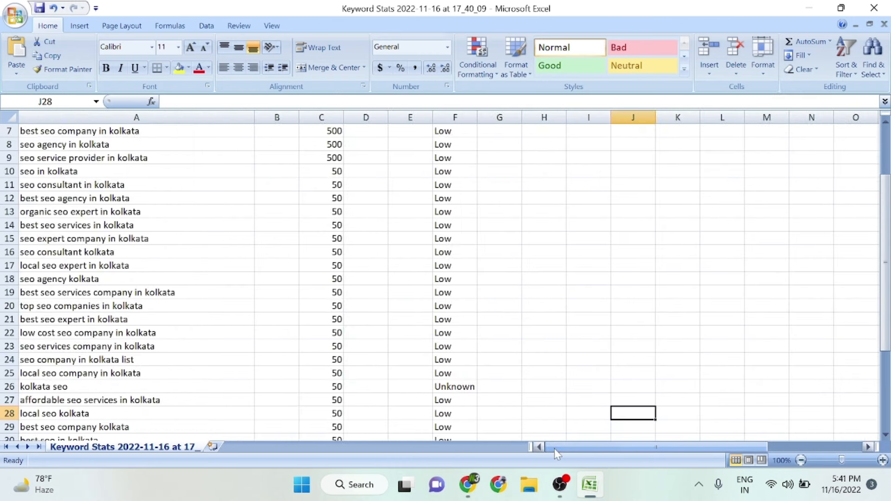
scroll(167, 264, up, 2)
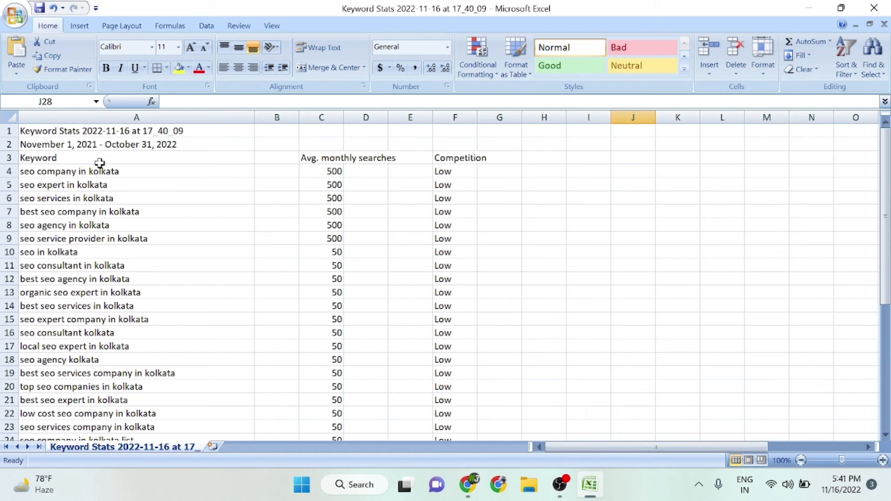
click(108, 175)
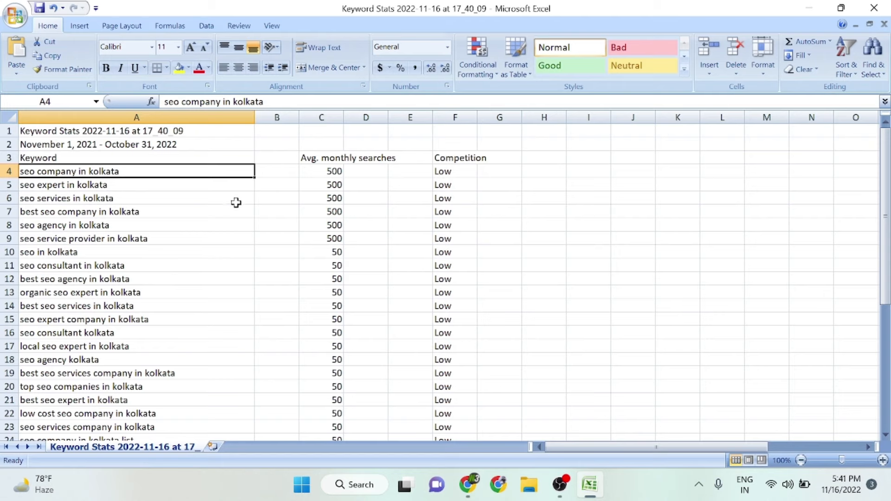
click(125, 194)
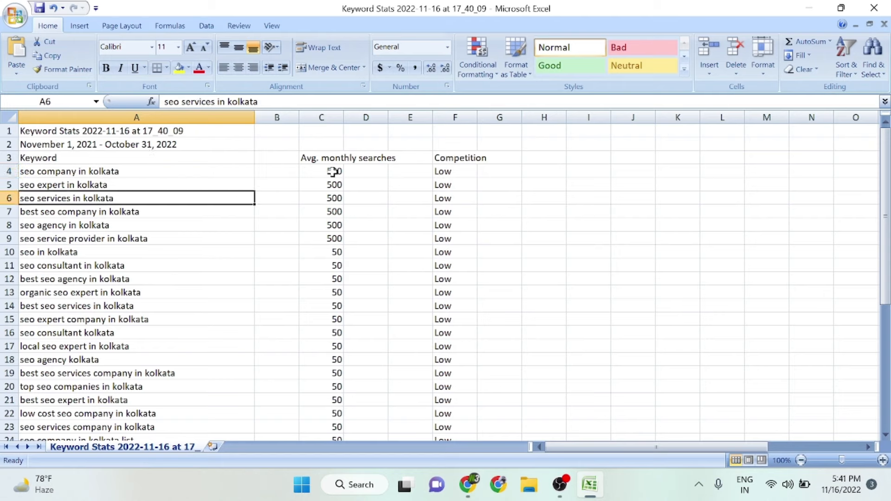
drag(332, 172, 329, 246)
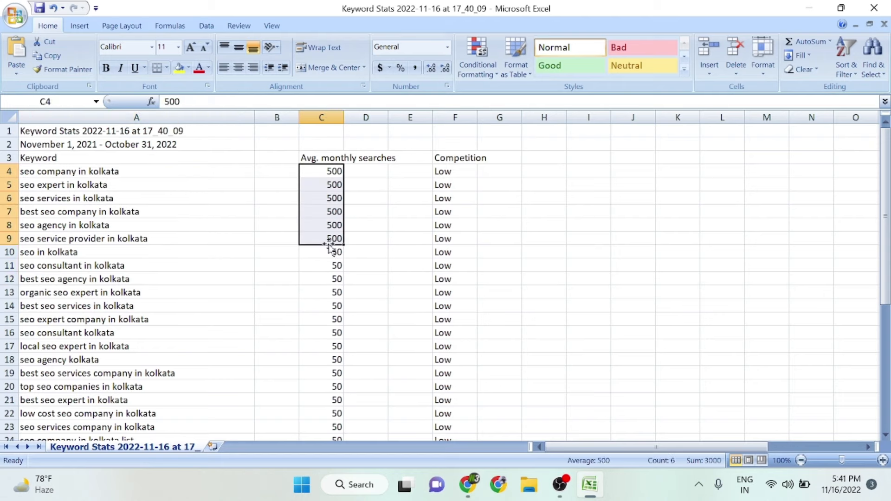
click(339, 184)
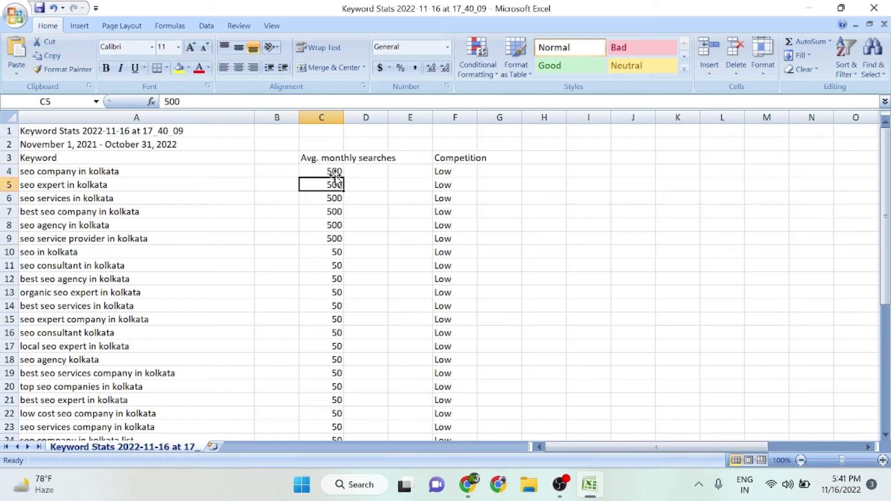
click(330, 294)
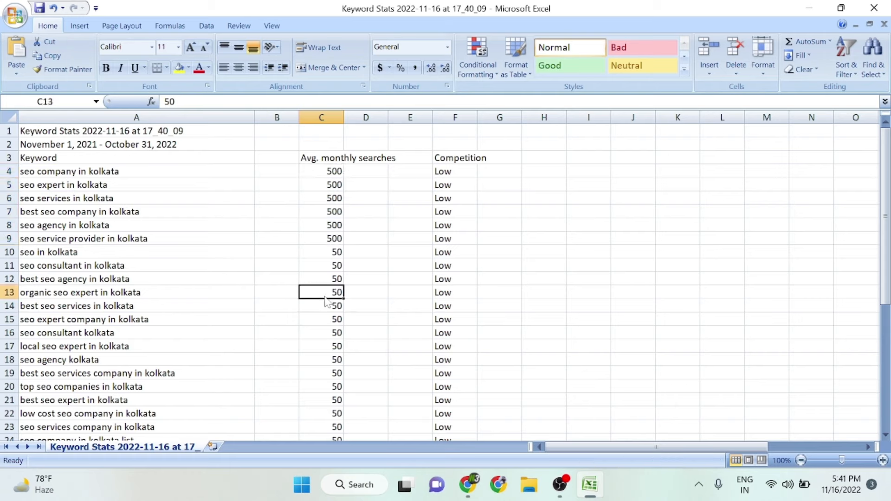
click(332, 252)
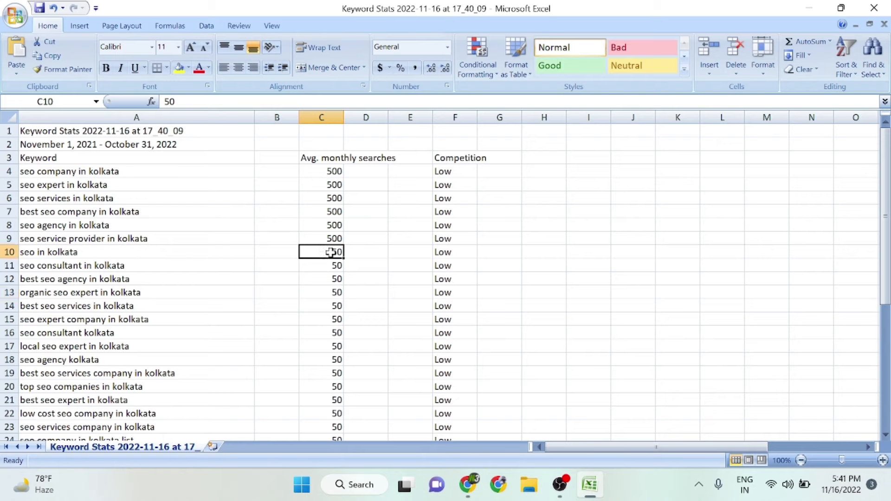
click(340, 289)
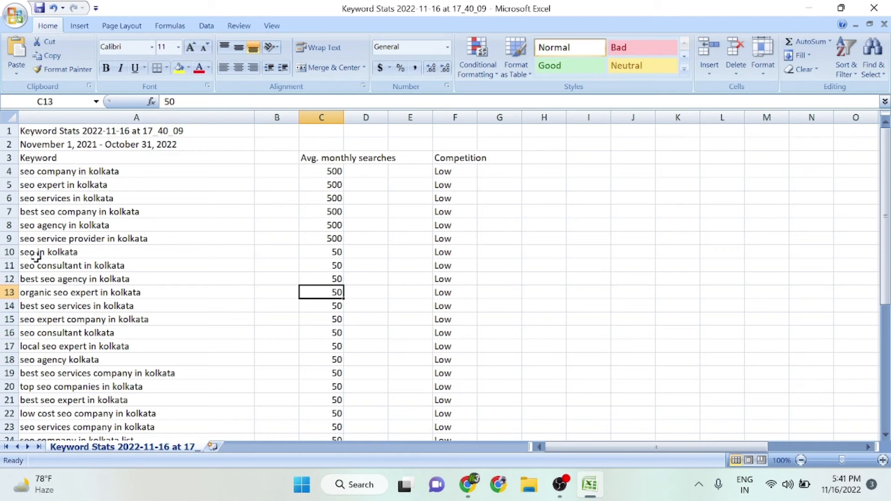
Clear the contents of columns A through F from row 10, "seo in kolkata", down through the rest of the keyword list.
drag(36, 256, 444, 395)
key(Delete)
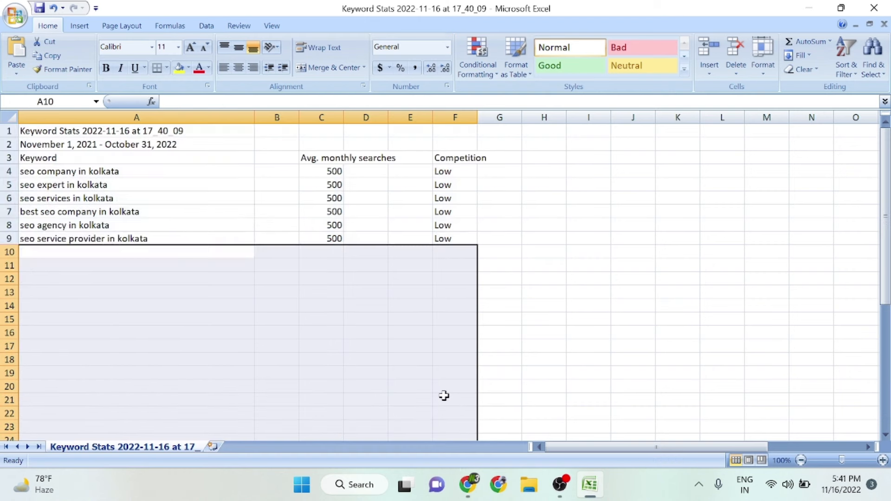
click(287, 305)
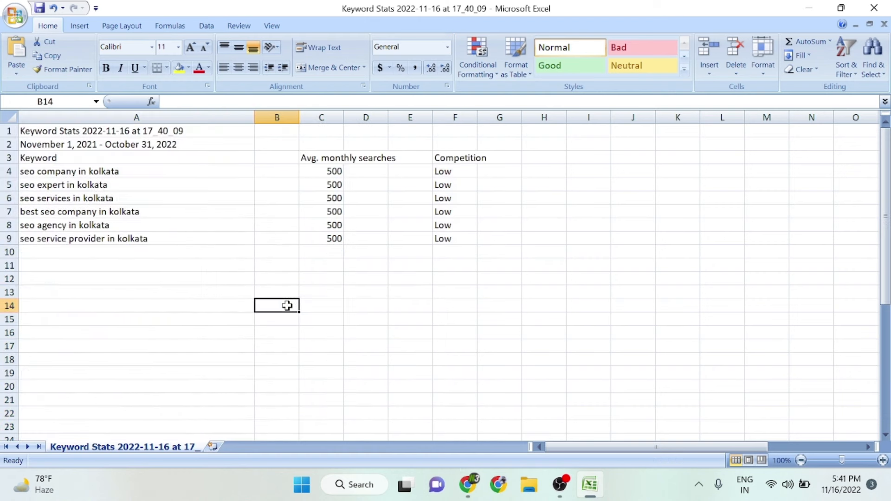
Clear the contents of row 5, "seo expert in kolkata", and review the remaining keywords in column A.
scroll(197, 274, up, 1)
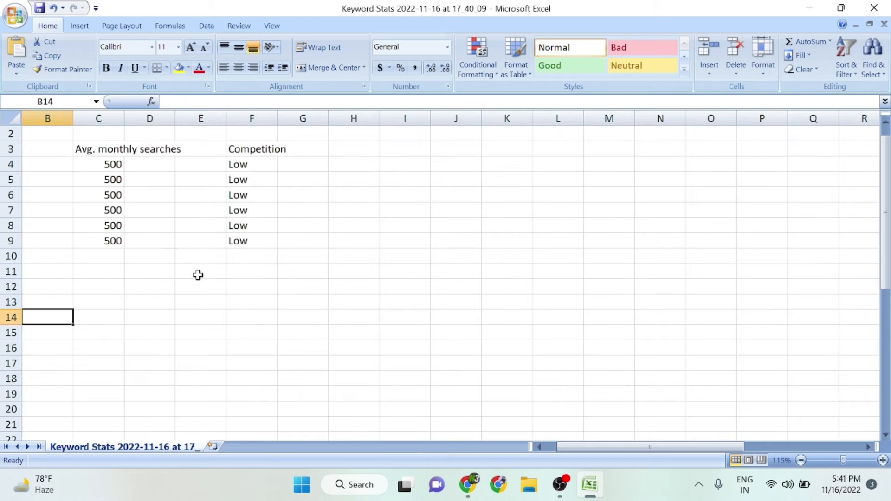
drag(594, 446, 583, 446)
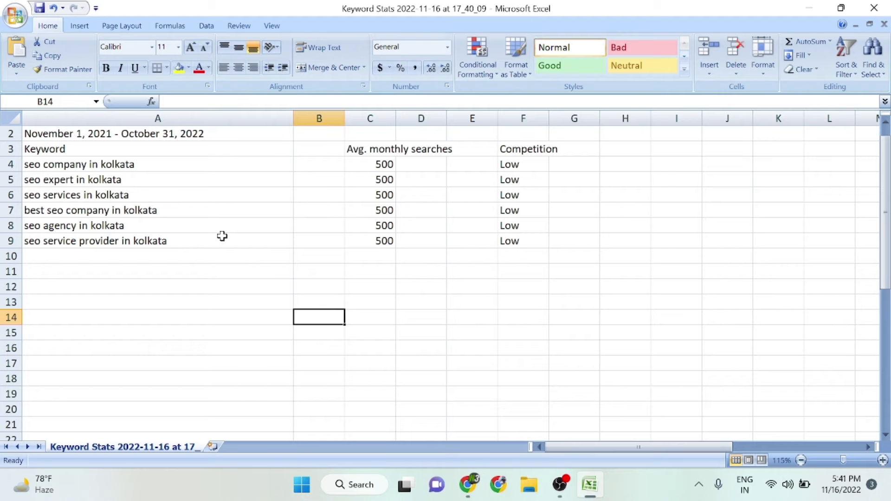
click(24, 181)
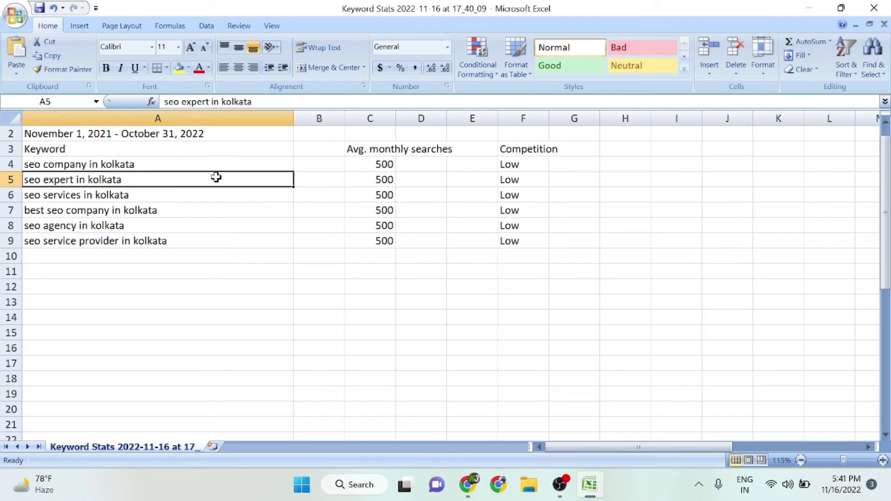
click(10, 181)
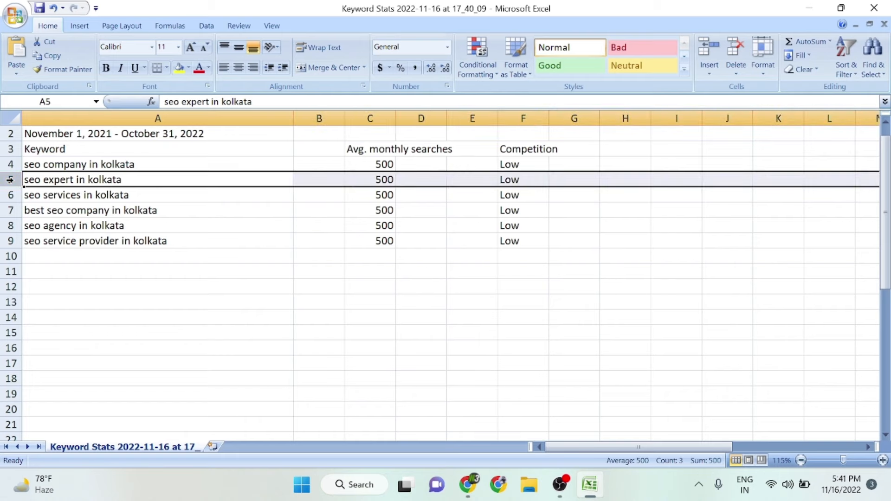
key(Delete)
click(229, 316)
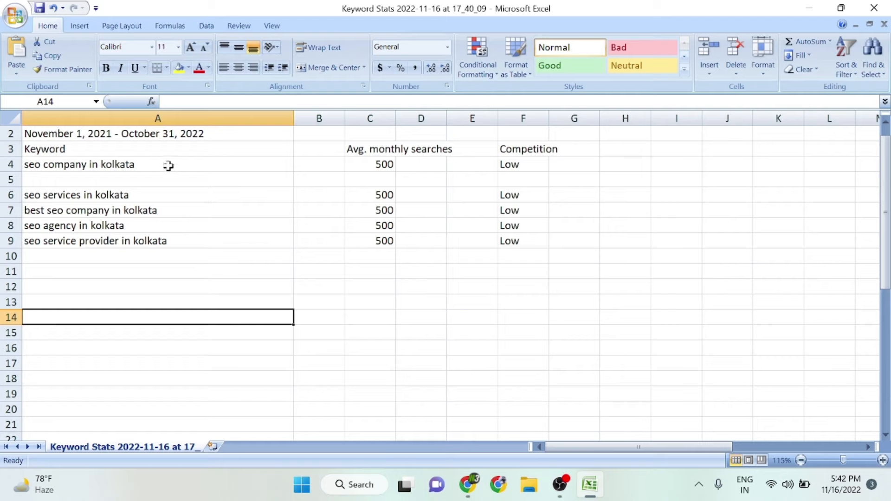
drag(169, 166, 179, 246)
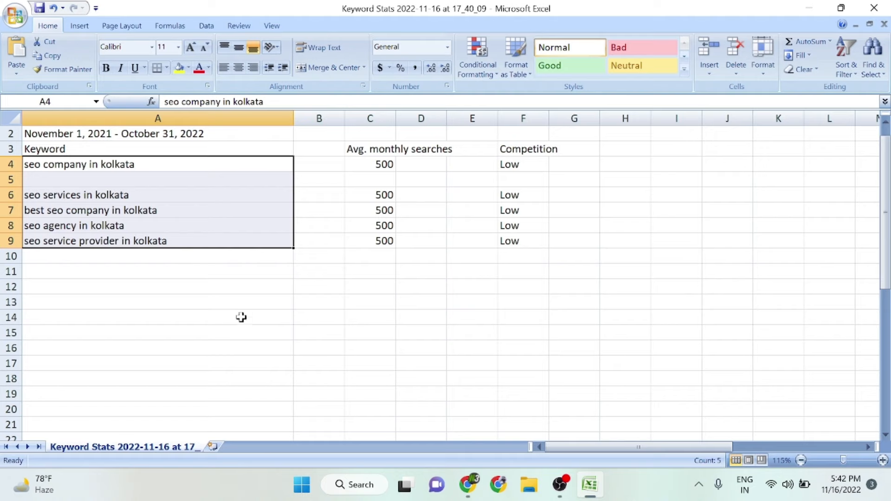
click(261, 307)
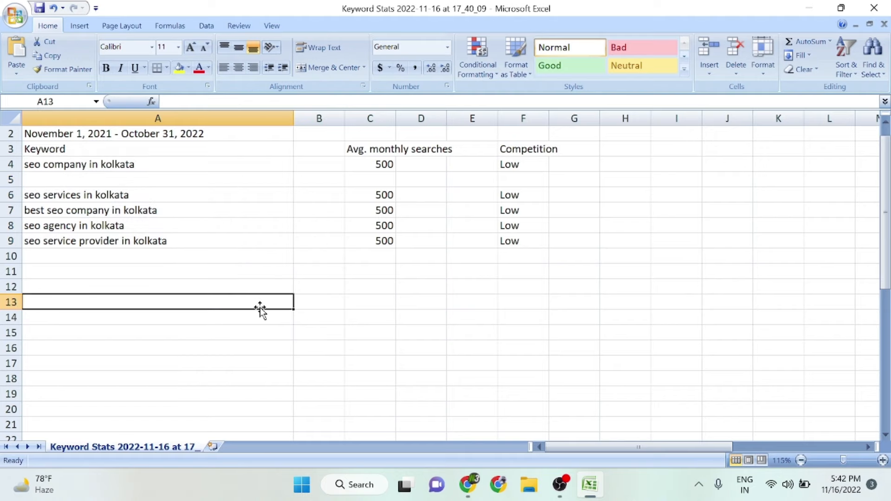